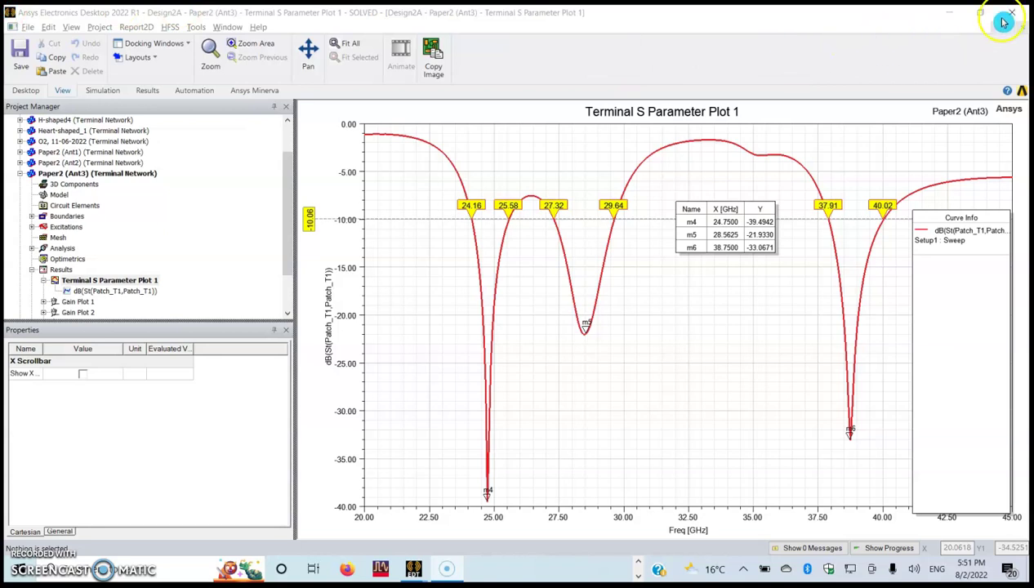
Rotate the antenna's 3D model into perspective, then bring back Terminal S Parameter Plot 1.
left_click(1025, 27)
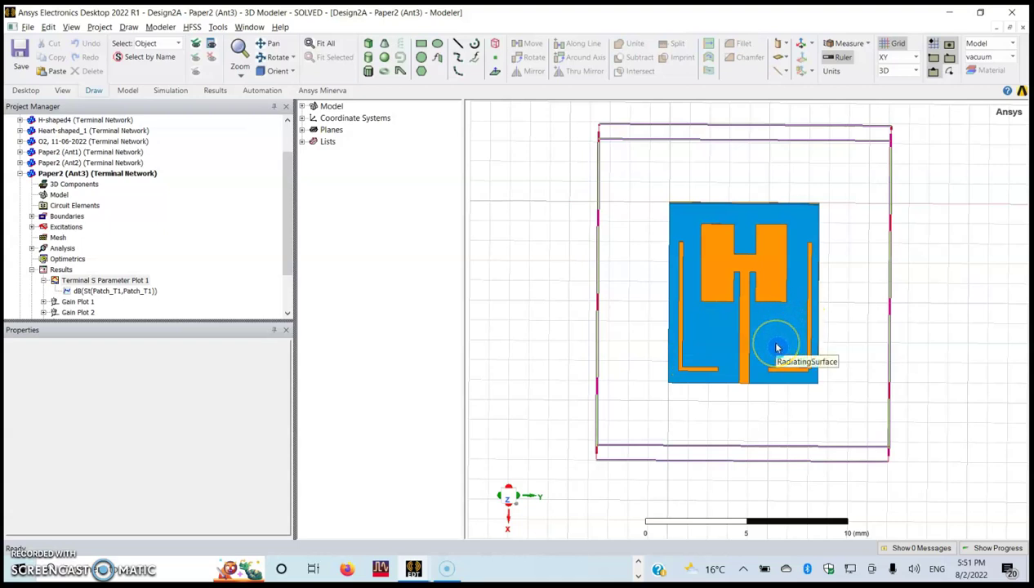
left_click_drag(777, 348, 603, 369)
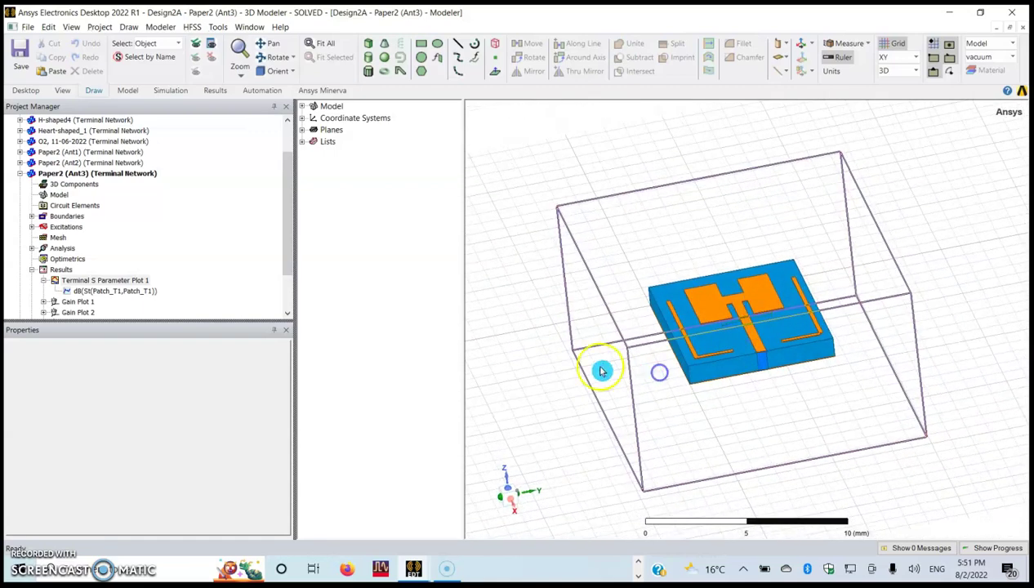
double_click(81, 284)
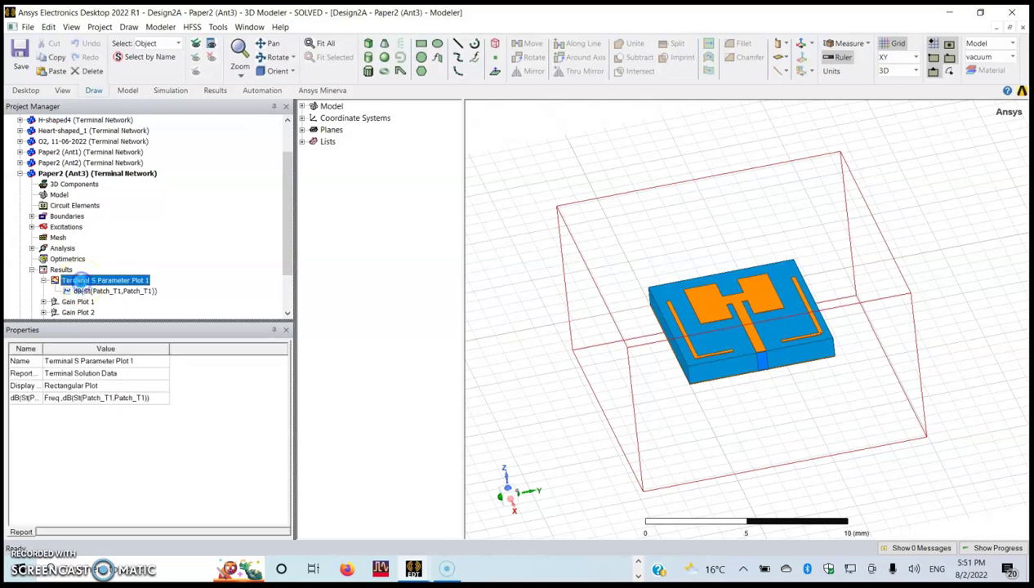
left_click(695, 357)
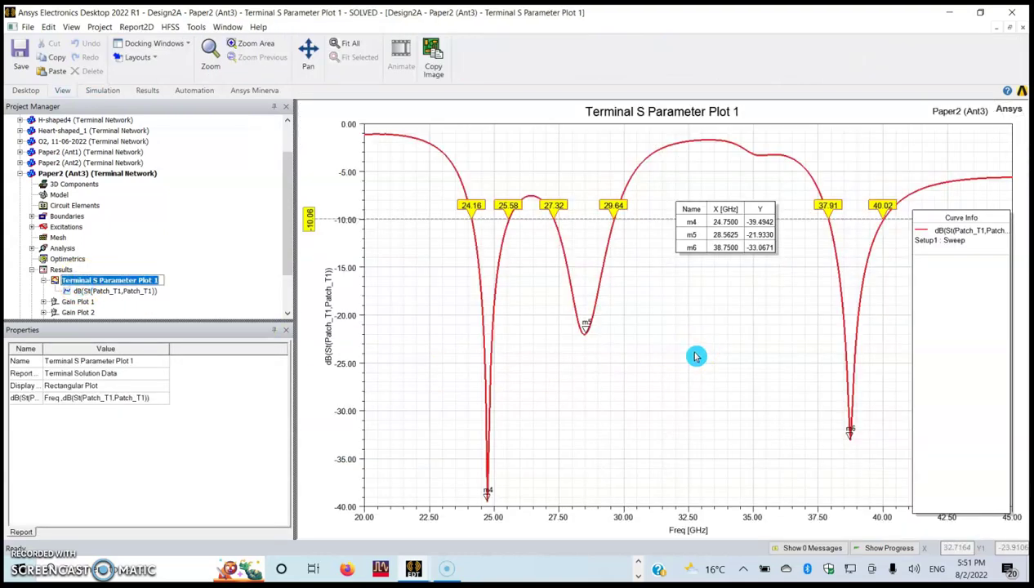
left_click_drag(695, 357, 648, 371)
left_click(649, 366)
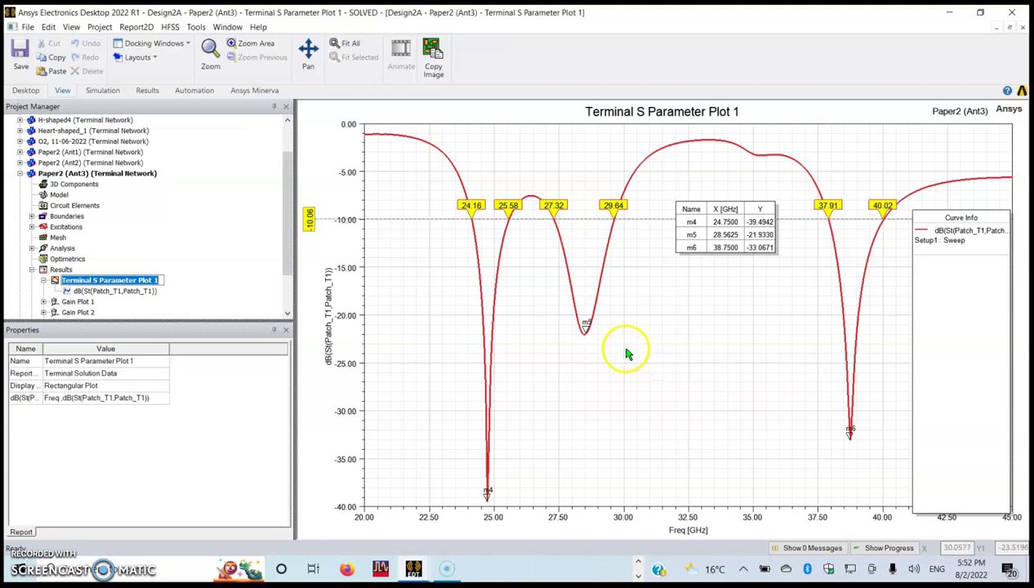
left_click(636, 335)
Export the plot data as S11, a comma-delimited .csv, to the Desktop.
right_click(638, 334)
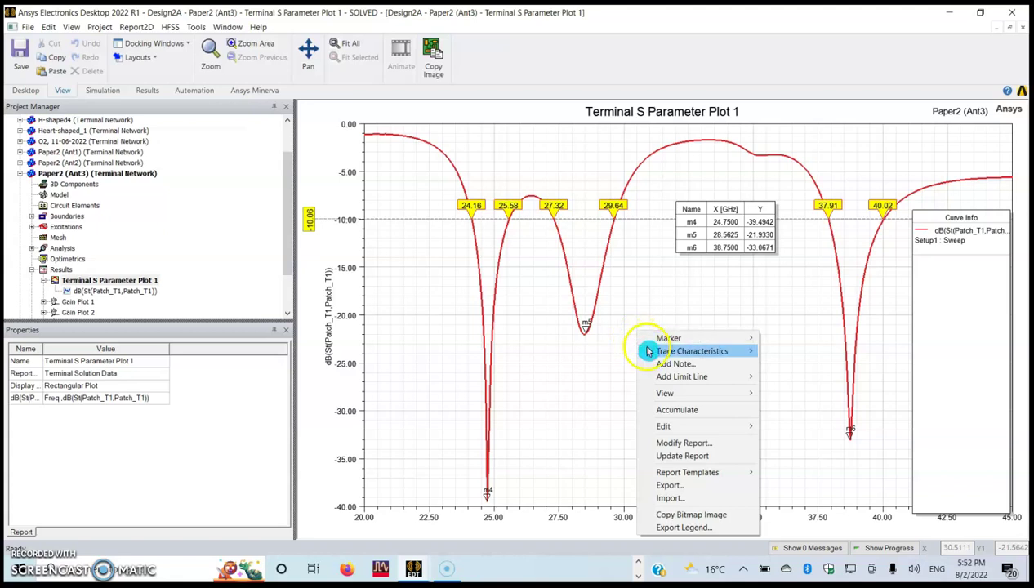
left_click(685, 488)
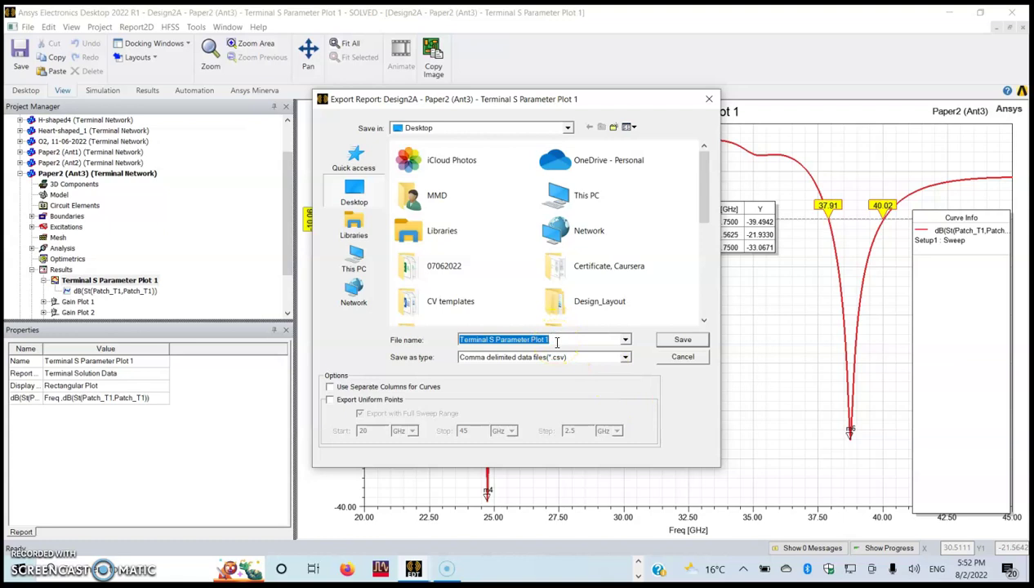
type("s")
key("BackSpace")
type("S11")
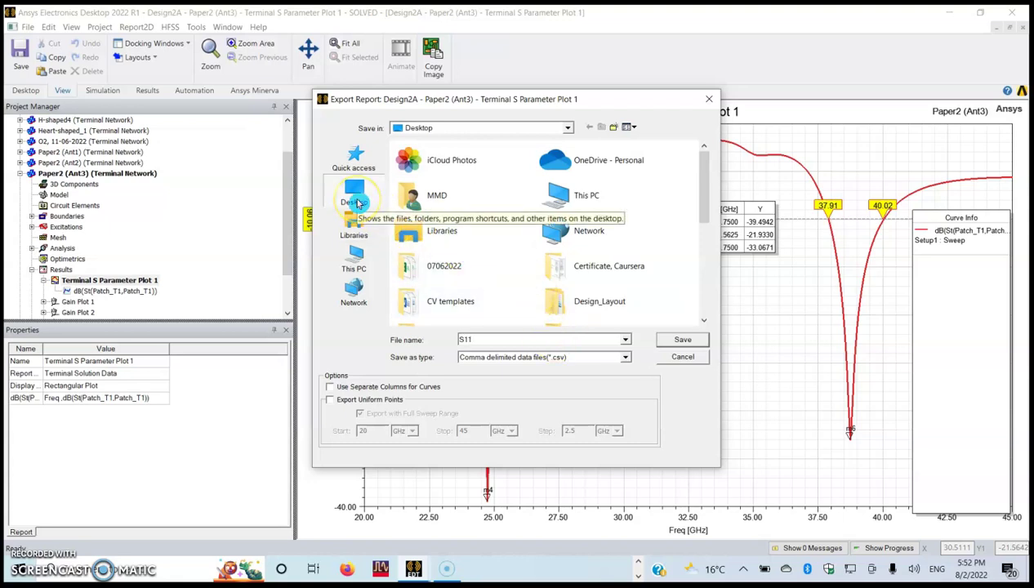
left_click(358, 200)
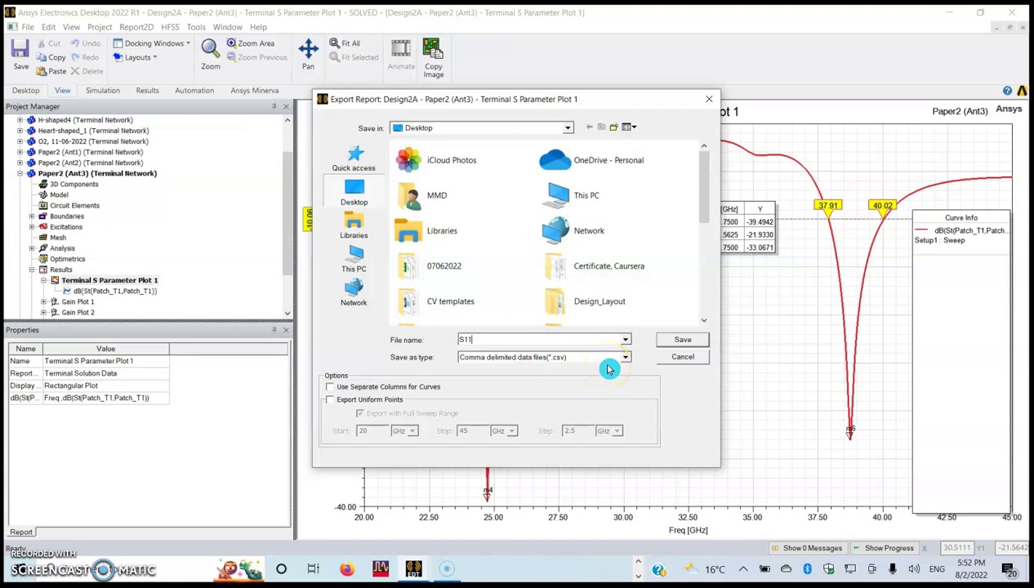
left_click(672, 342)
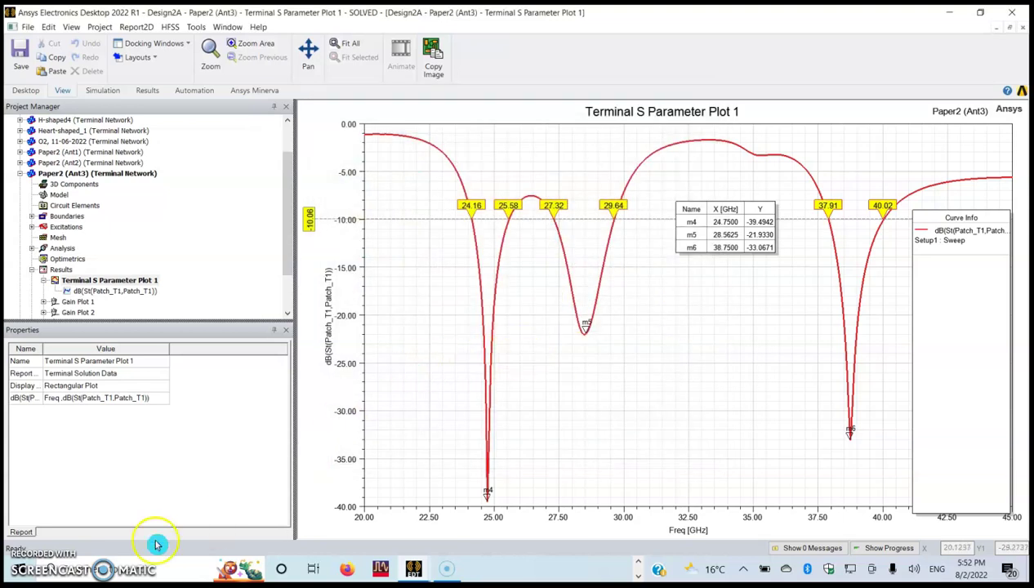
Search Windows for 'Origin' and launch Origin 2019b 64Bit.
left_click(118, 572)
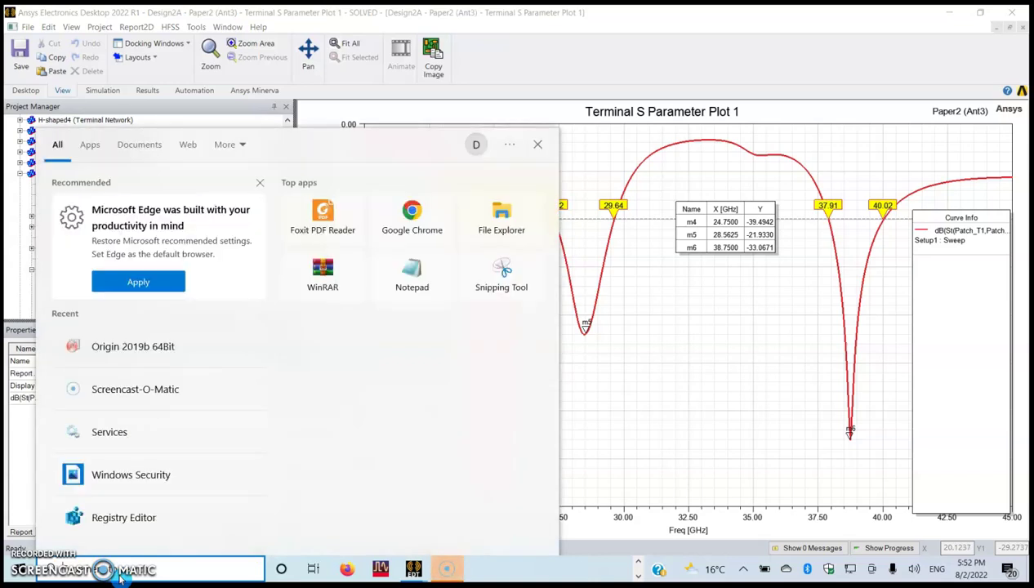
type("Origin")
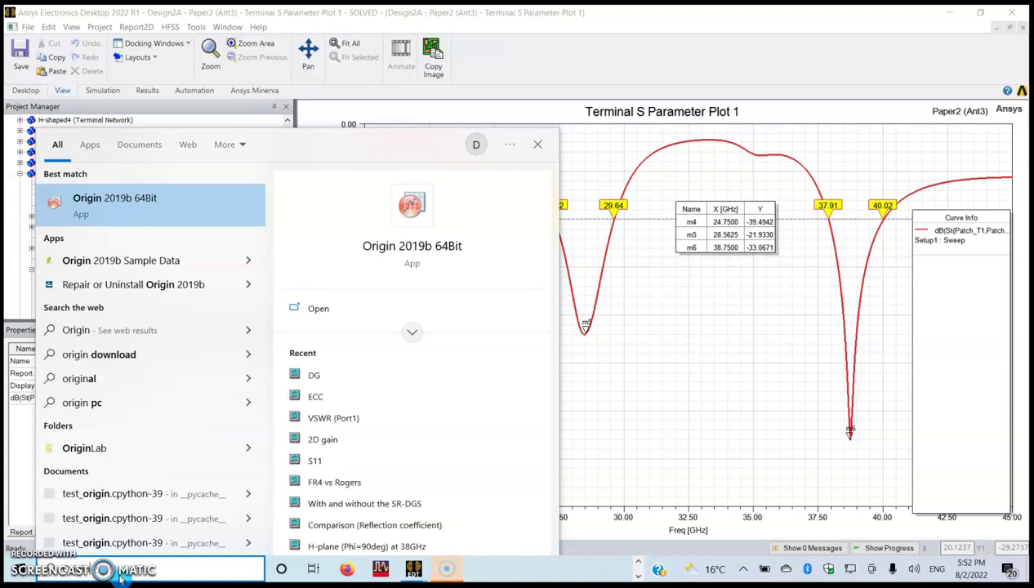
key("Tab")
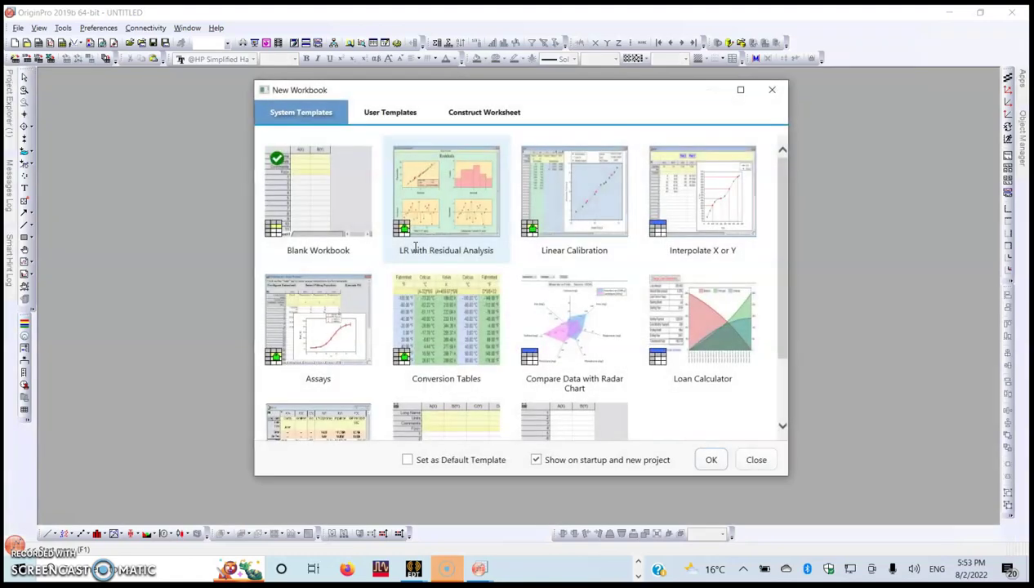
Create a blank two-column workbook, Book1, and maximize it in the workspace.
left_click(330, 231)
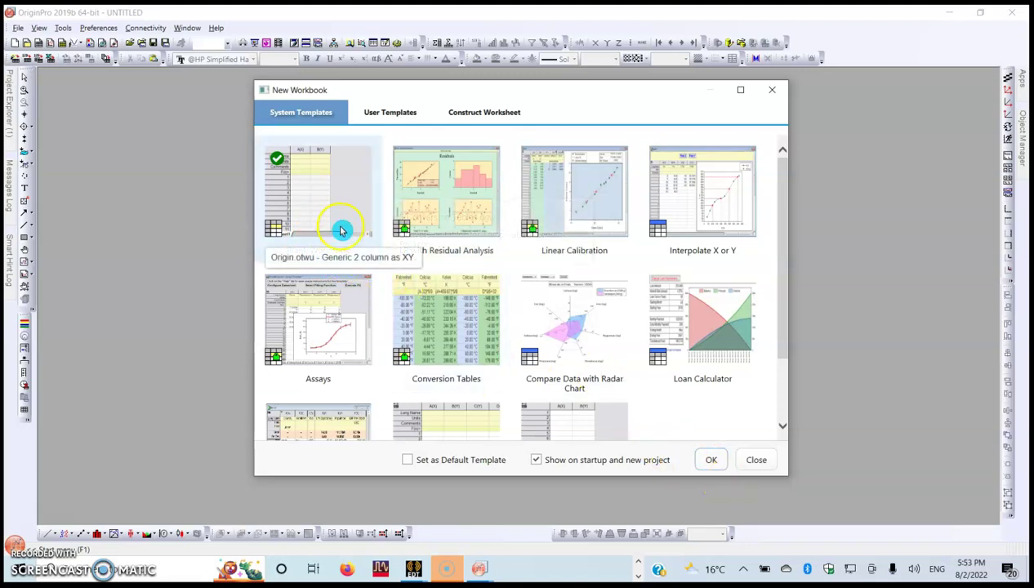
left_click(714, 463)
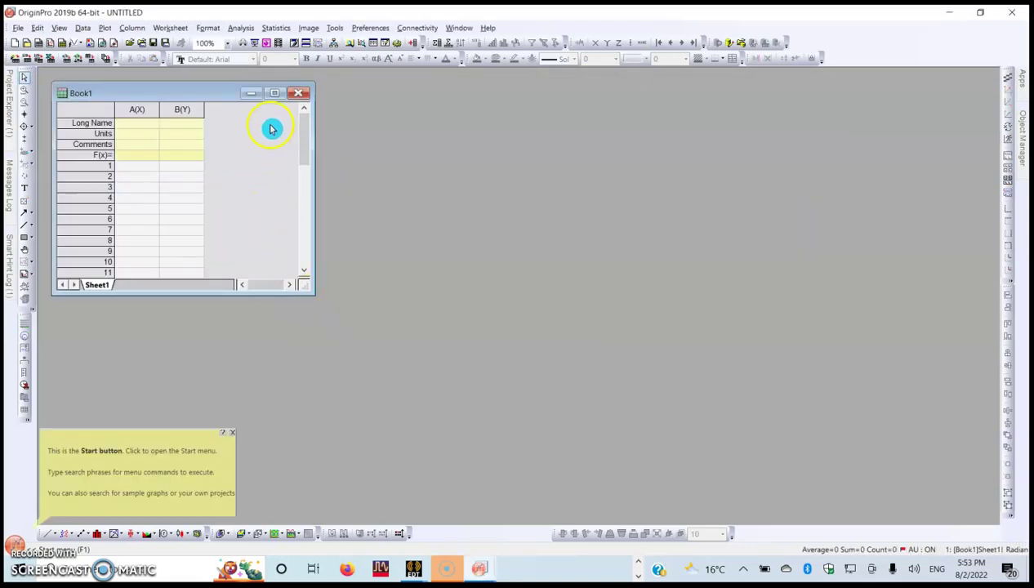
left_click(273, 93)
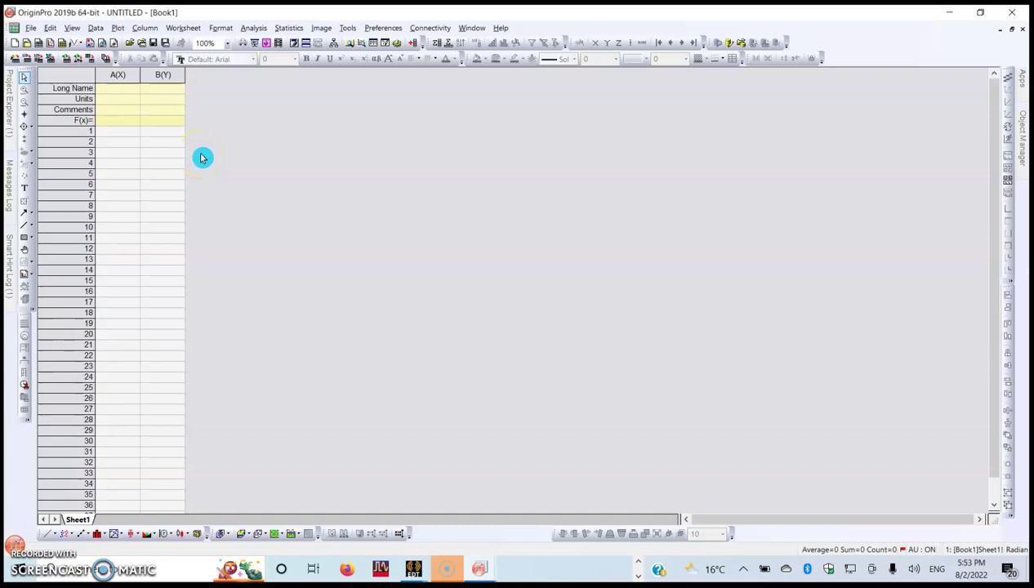
Switch to the Desktop folder window and open S11.csv in Excel.
key("alt+Tab")
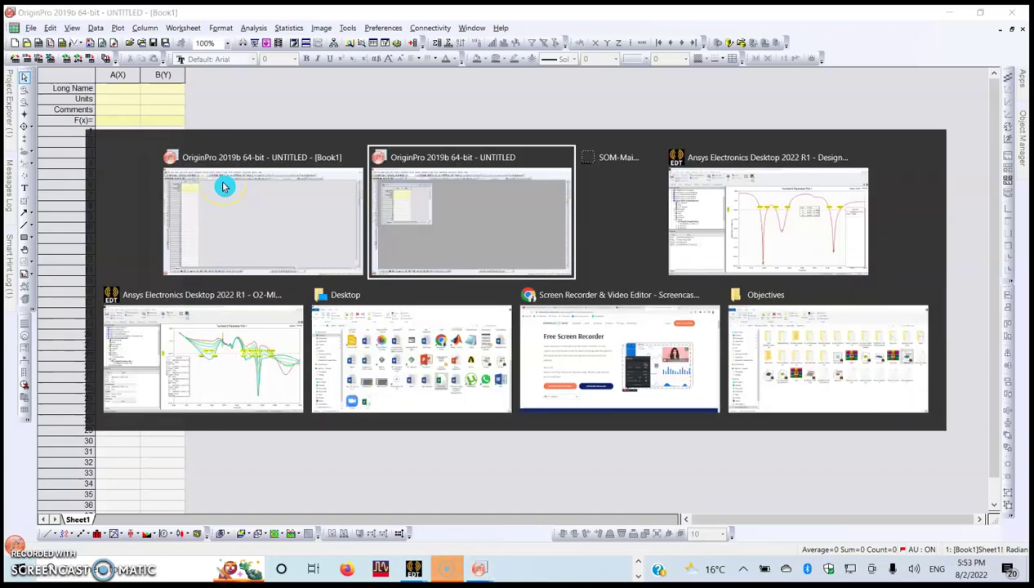
key("Tab")
key("Tab")
key("Tab")
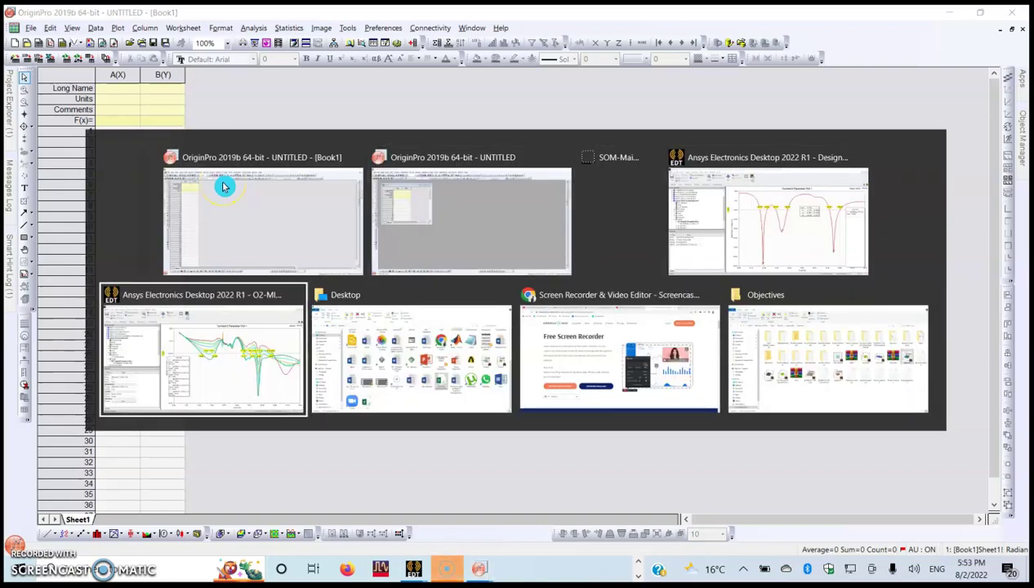
key("Tab")
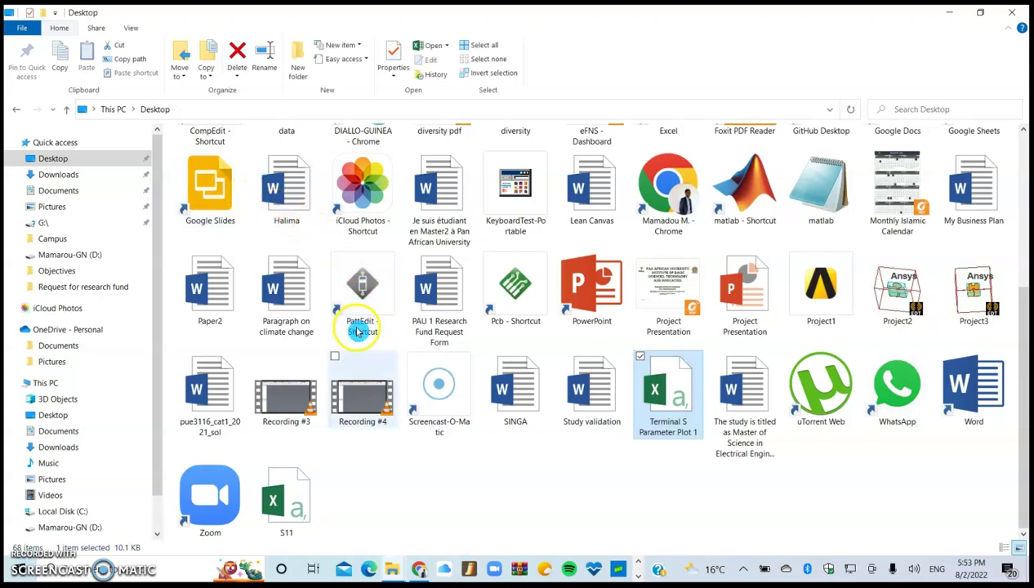
double_click(302, 509)
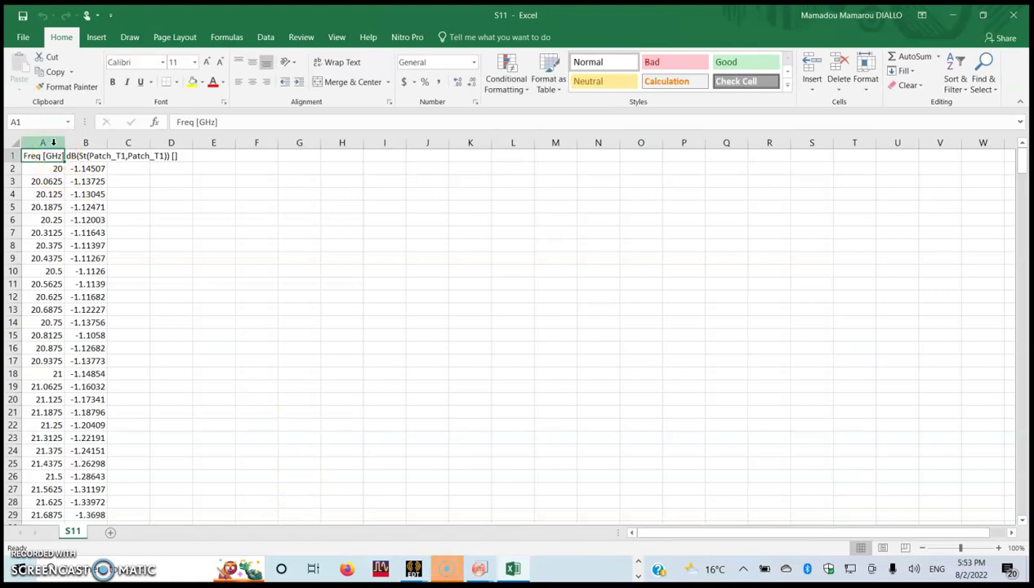
Copy Excel columns A and B (Freq [GHz] and dB values) and return to OriginPro.
left_click_drag(53, 142, 75, 155)
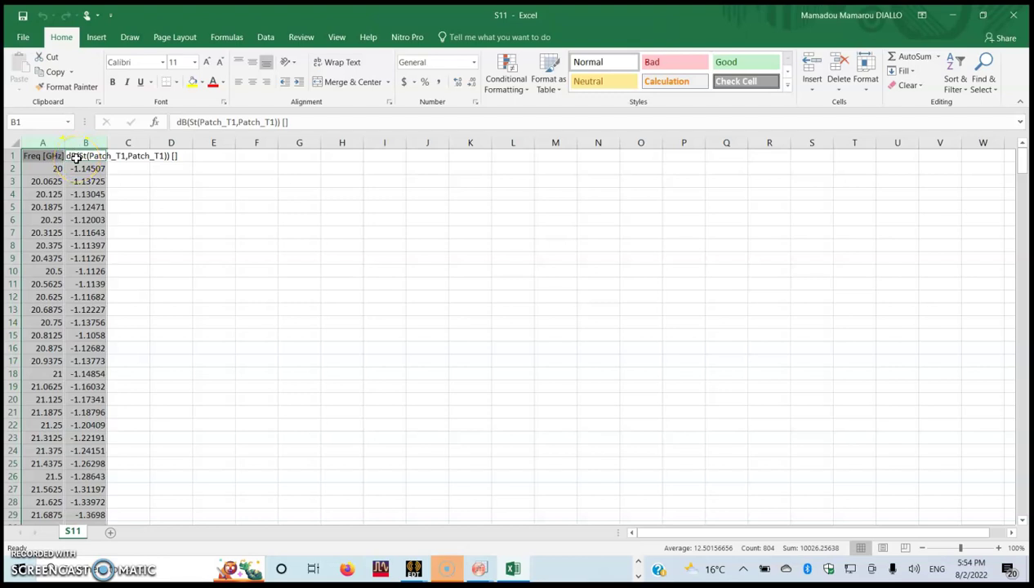
key("ctrl+c")
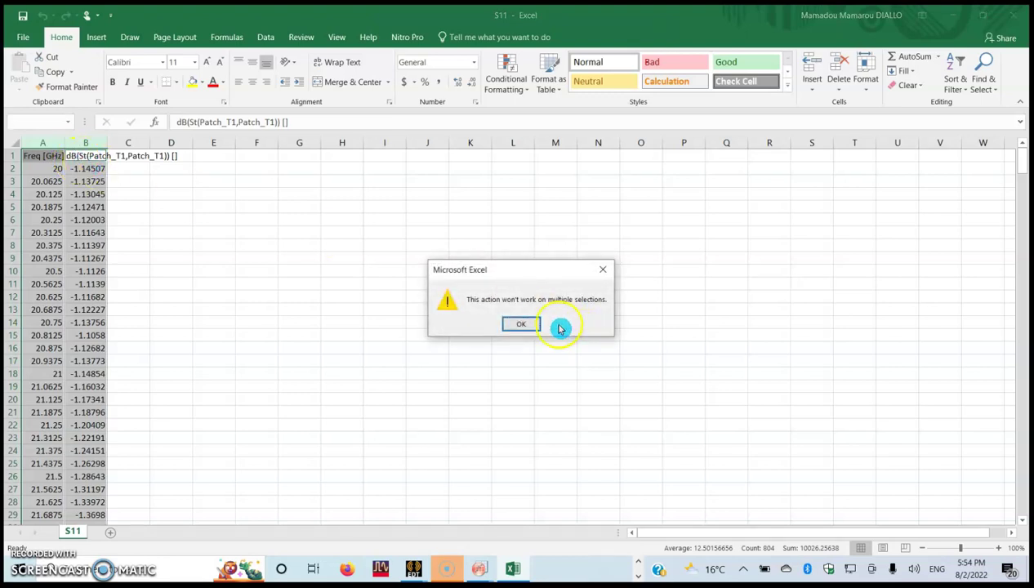
left_click(526, 323)
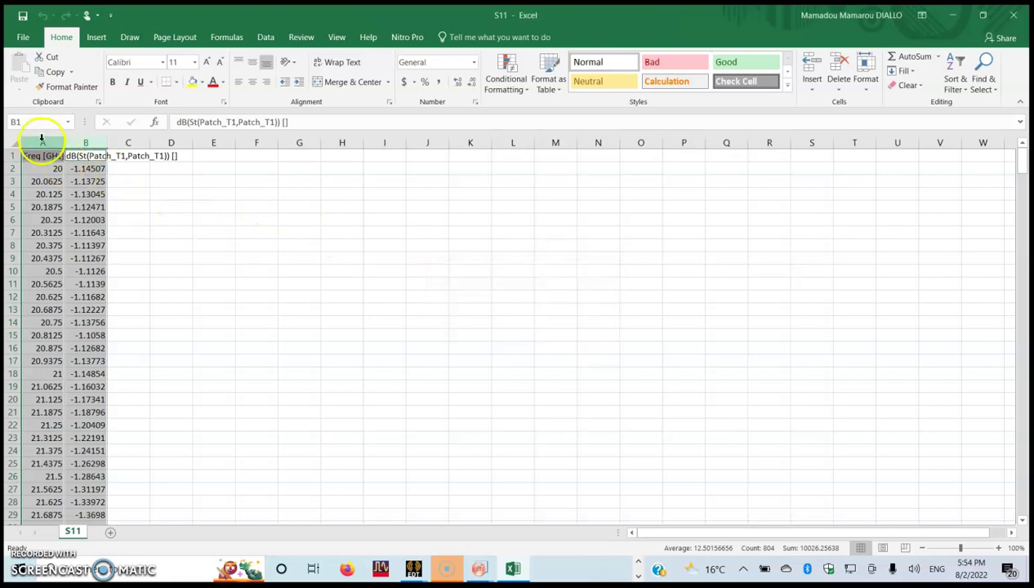
left_click(43, 137)
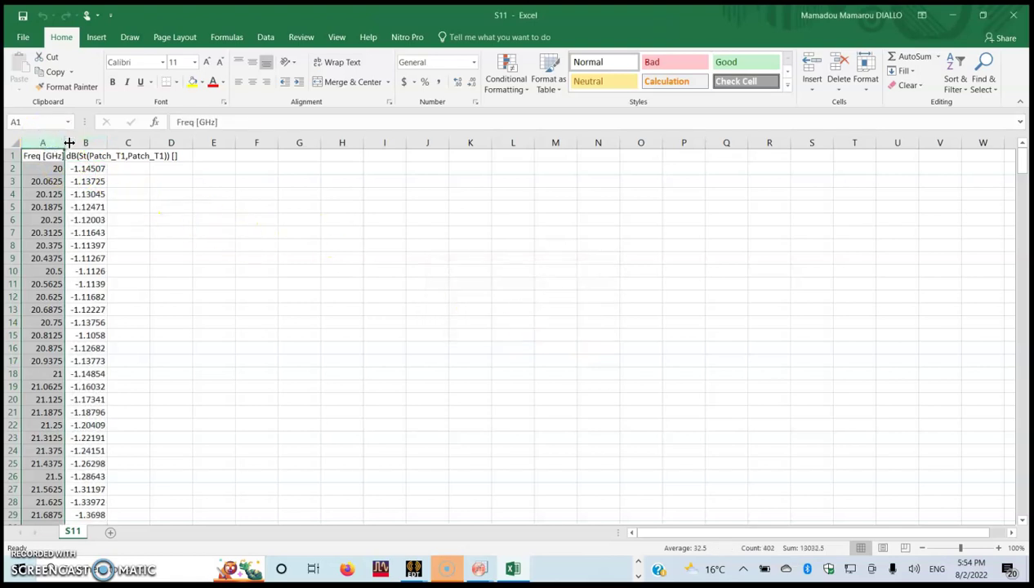
left_click(74, 142, "ctrl")
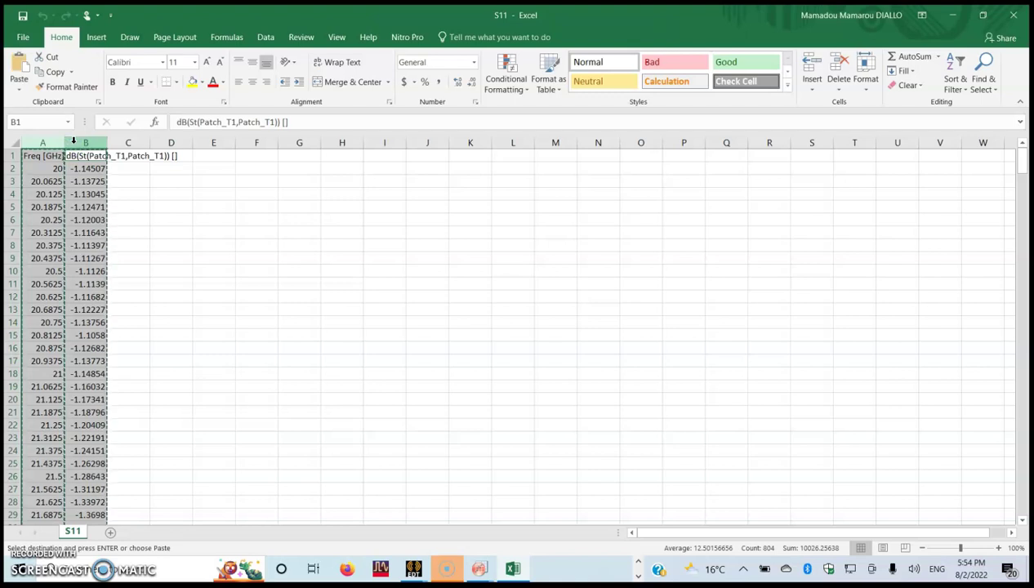
key("alt+Tab")
key("alt+Tab")
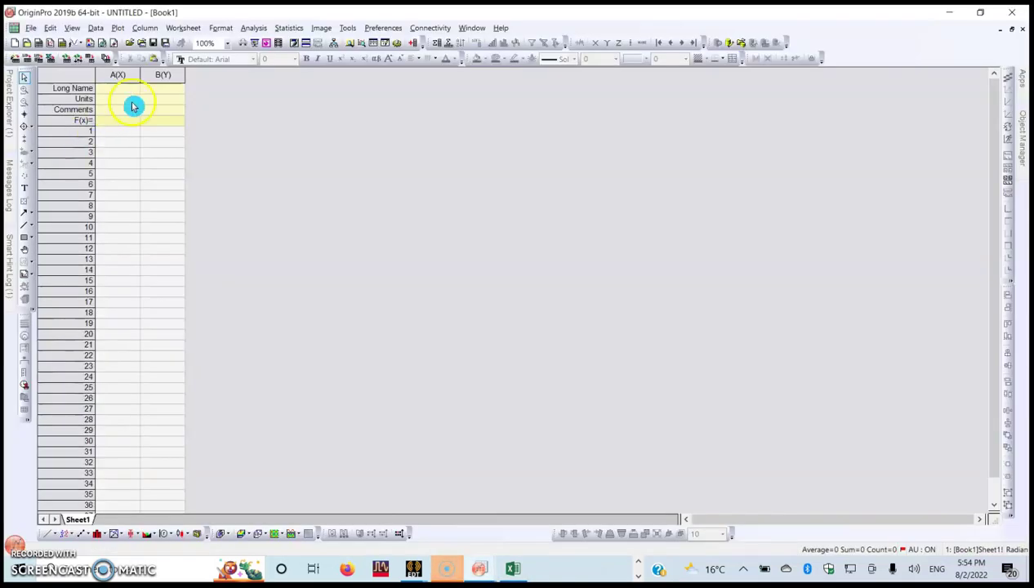
Paste the S11 data into Book1 and make 'Frequency [GHz]' column A's Long Name.
left_click(131, 75)
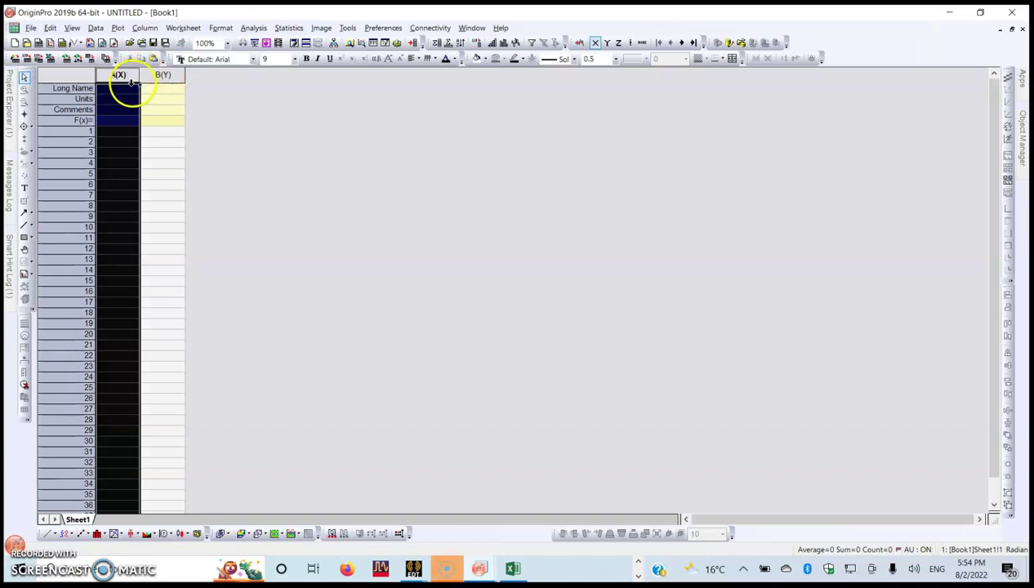
left_click(120, 121)
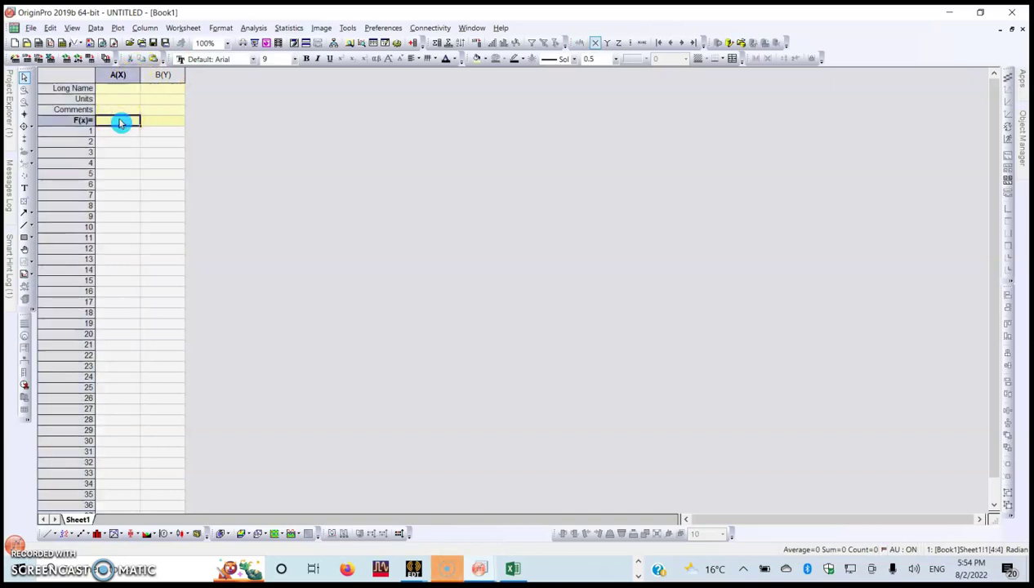
key("ctrl+v")
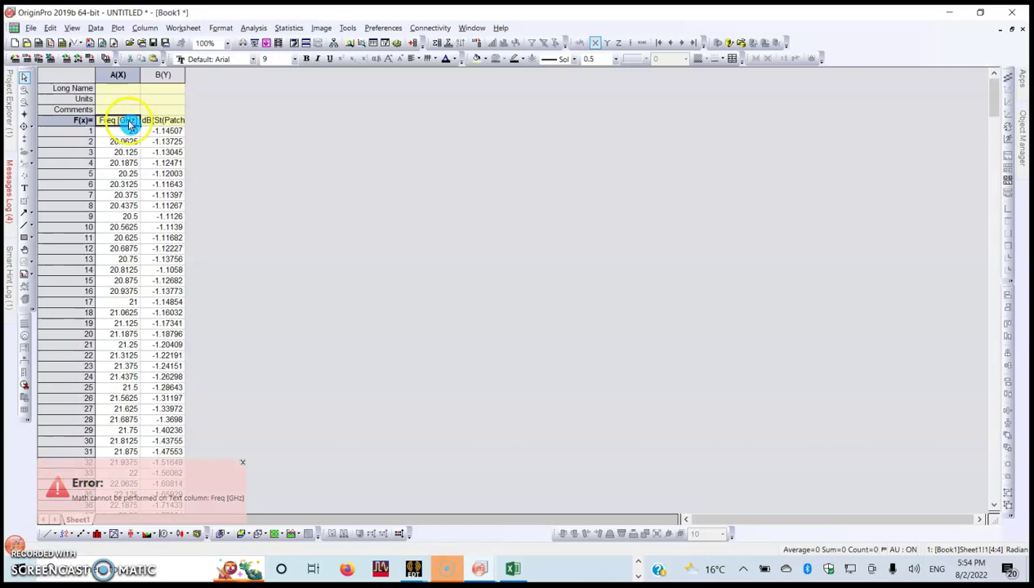
left_click(128, 121)
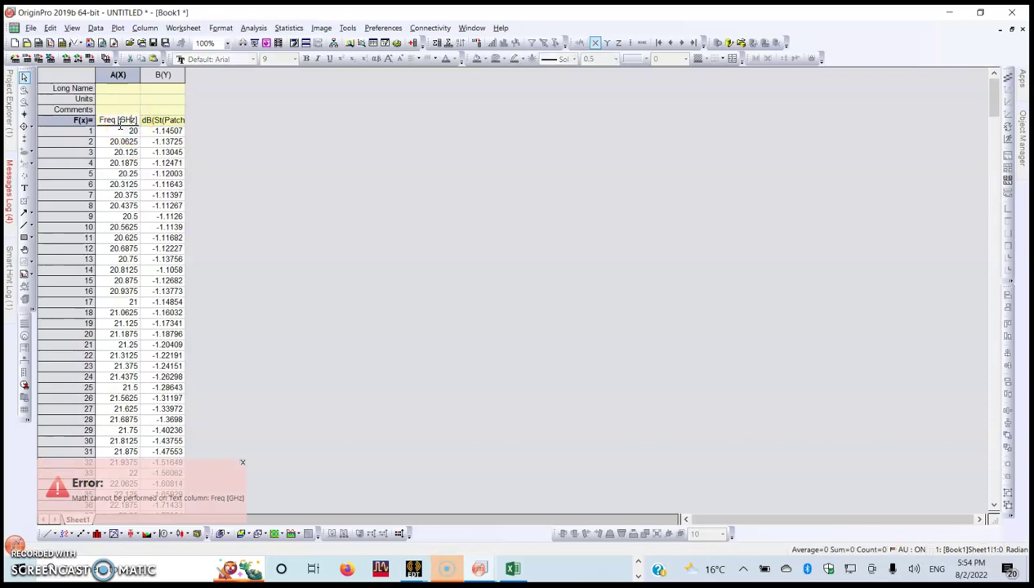
left_click(117, 122)
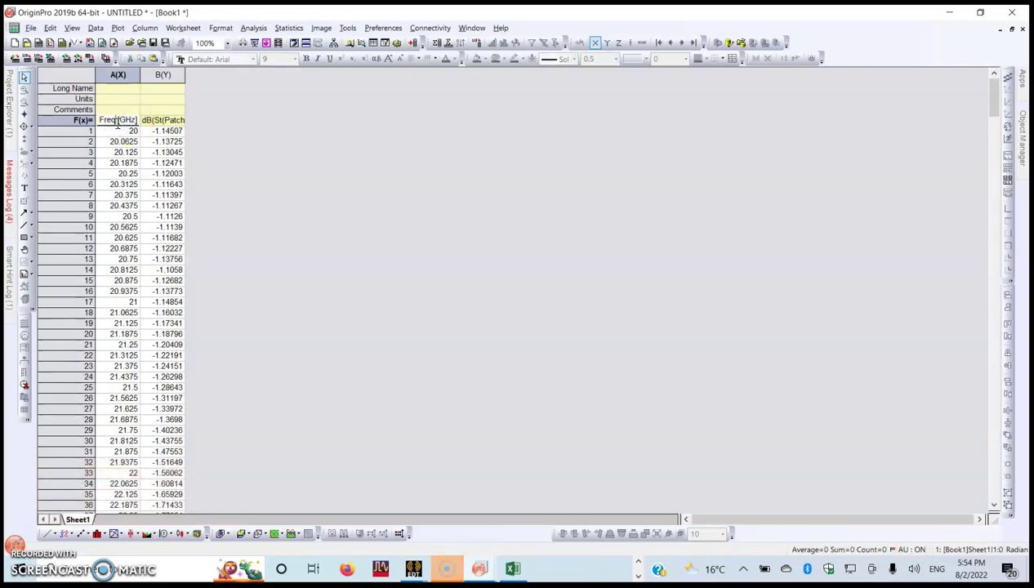
type("ue")
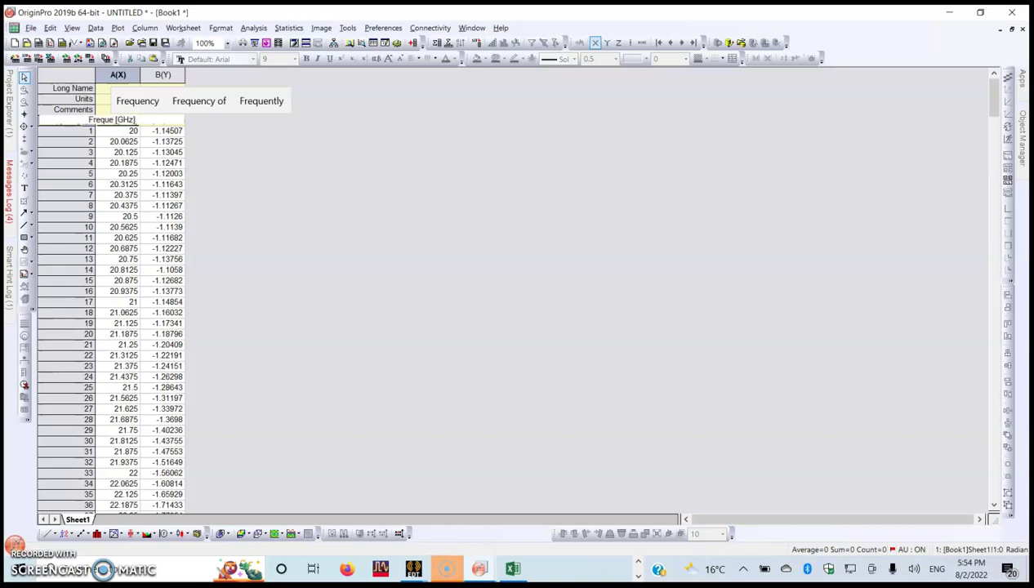
type("ncy")
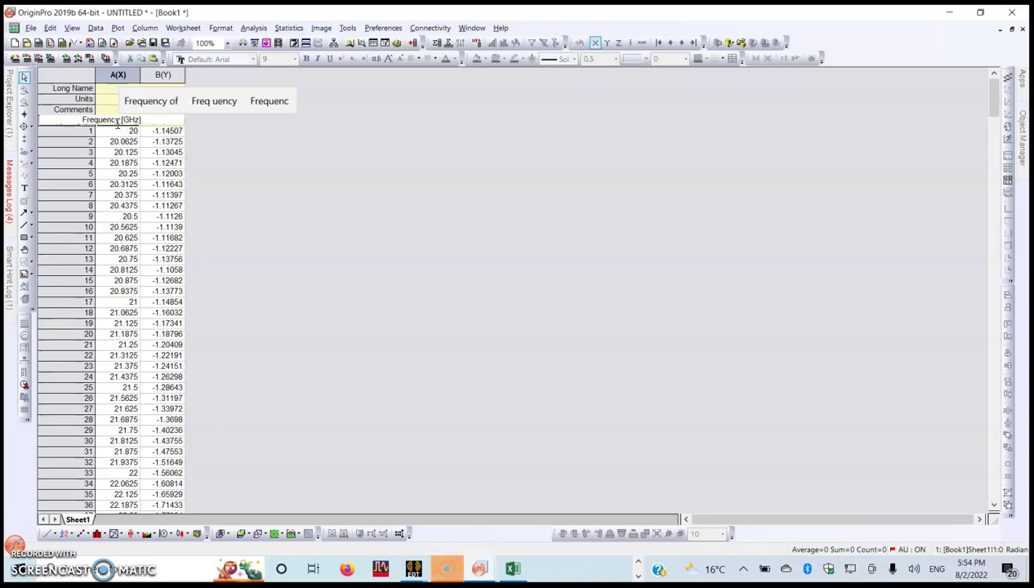
left_click_drag(150, 120, 96, 120)
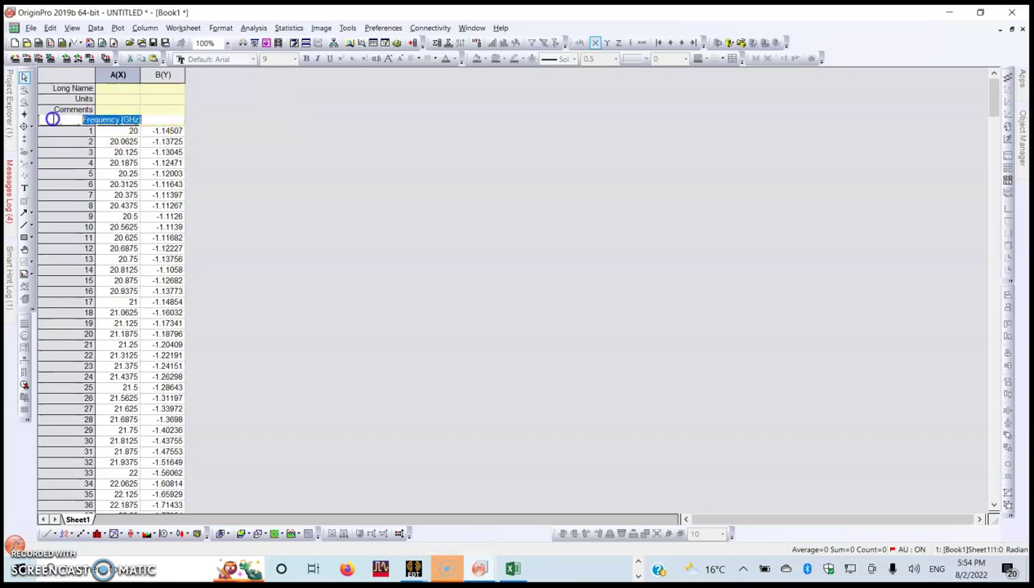
left_click(111, 88)
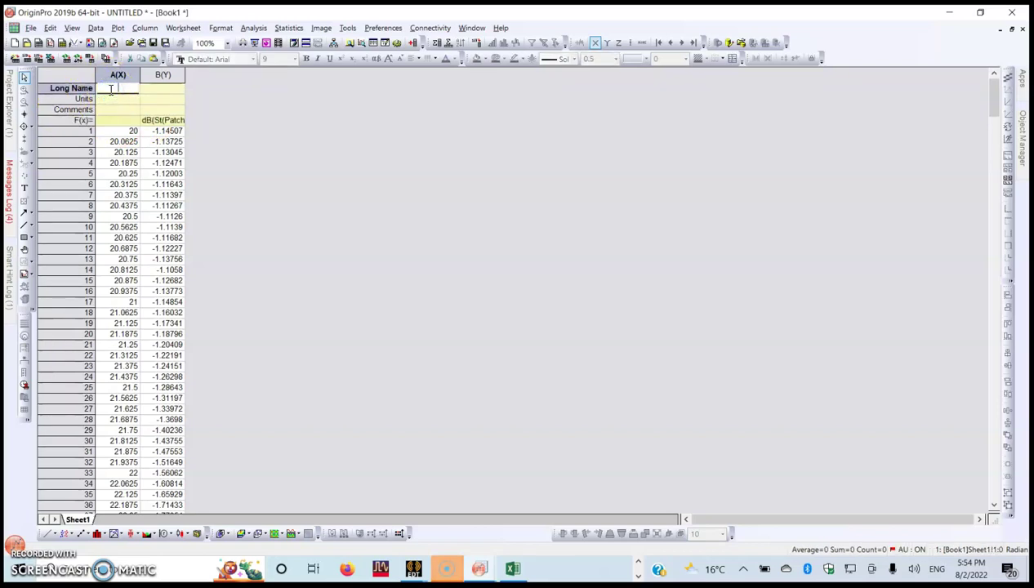
key("ctrl+v")
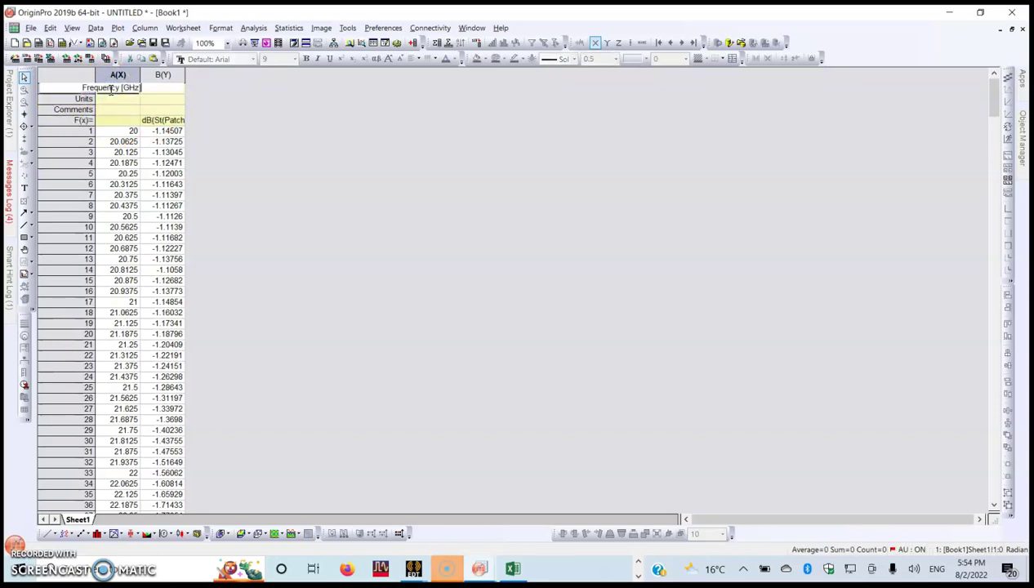
Give column B the Long Name 'Reflection coefficient [dB]' and clear its F(x)= cell.
left_click(166, 120)
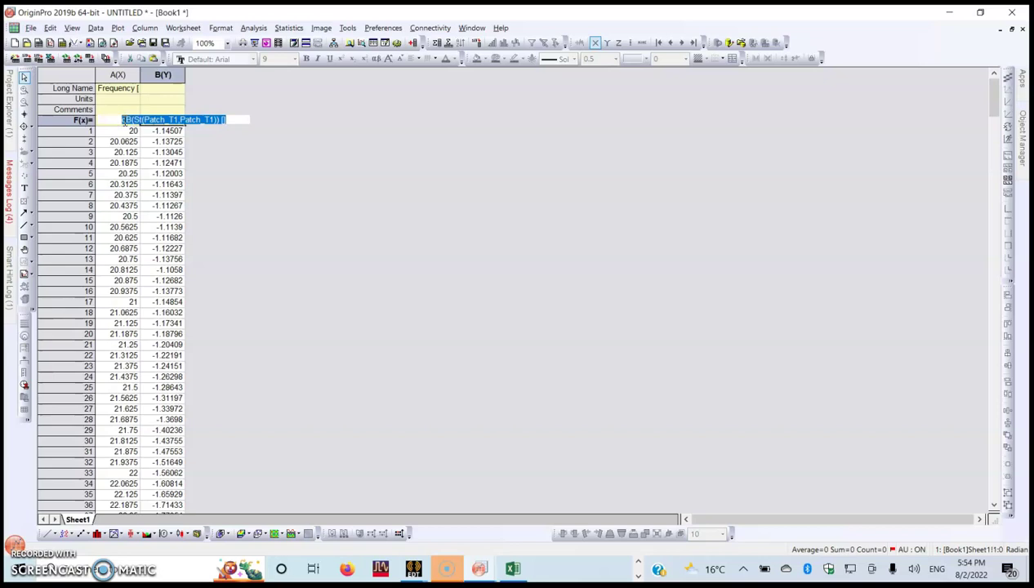
type("R")
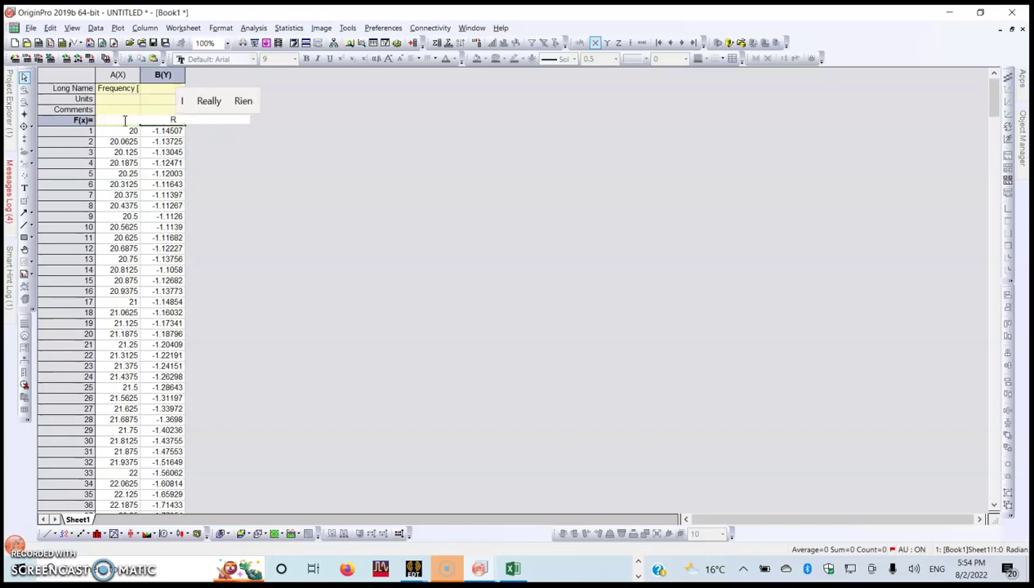
type("eflecti")
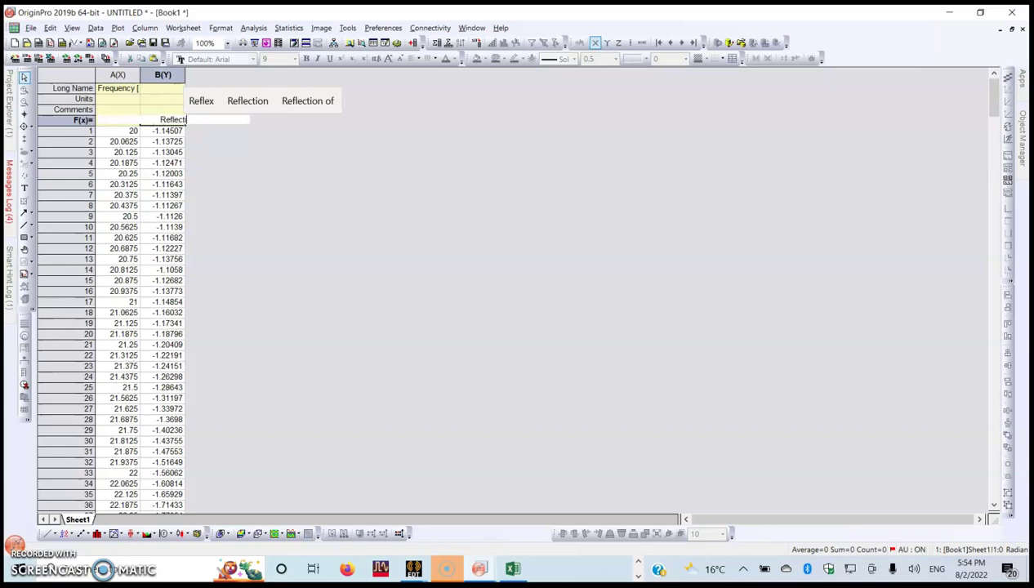
type("on of")
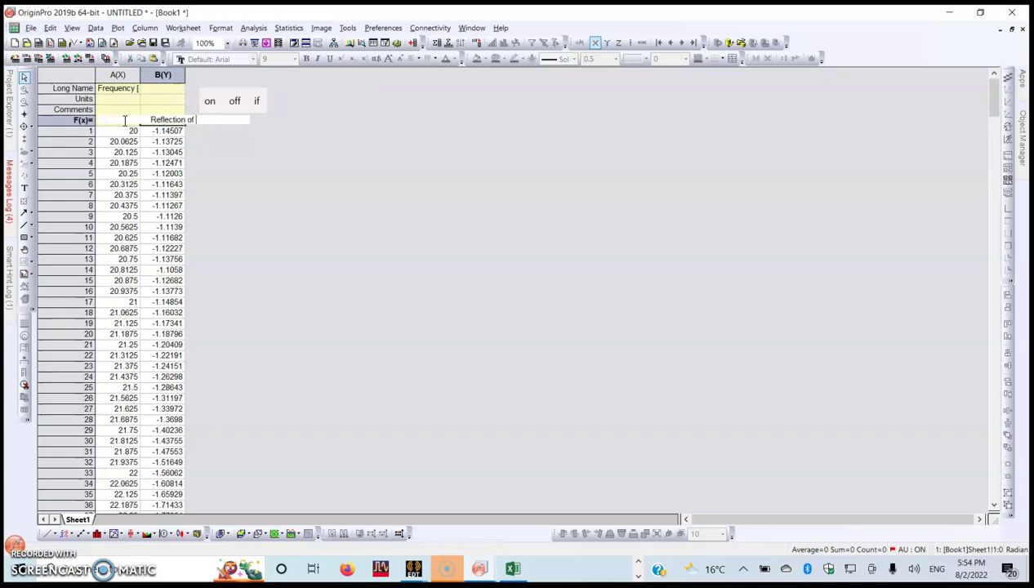
key("BackSpace")
key("BackSpace")
type("co")
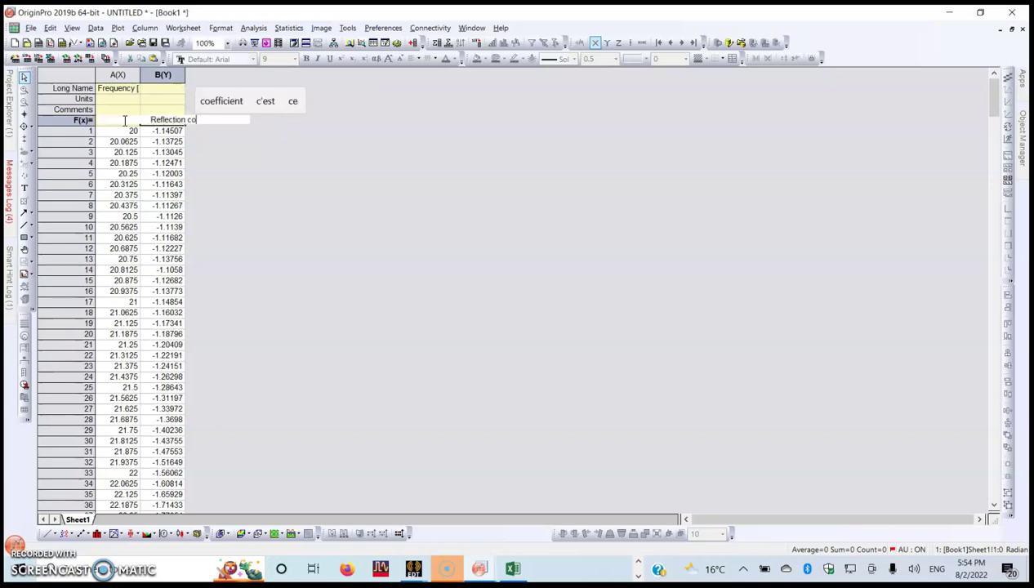
type("efficient (")
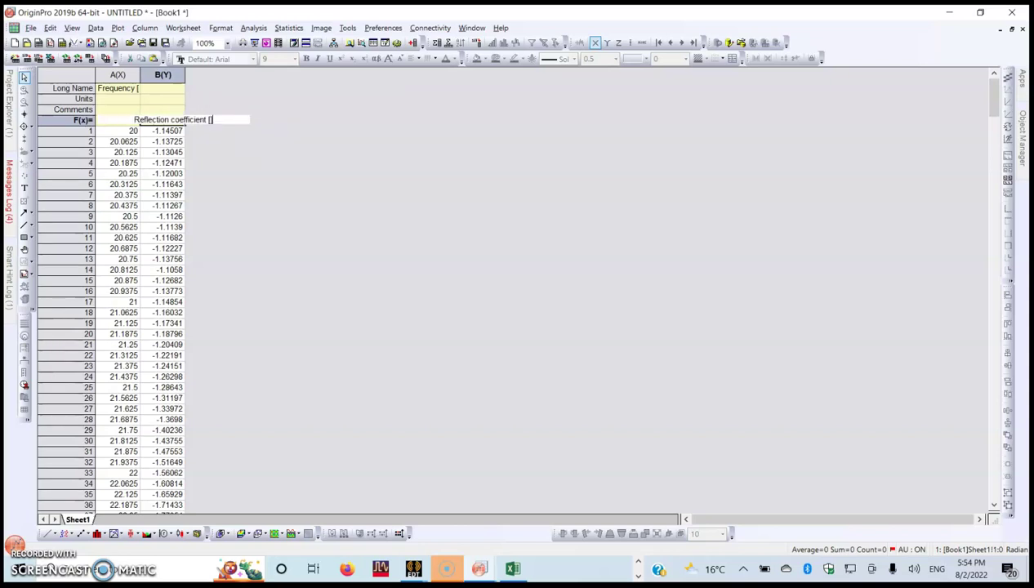
type("dB")
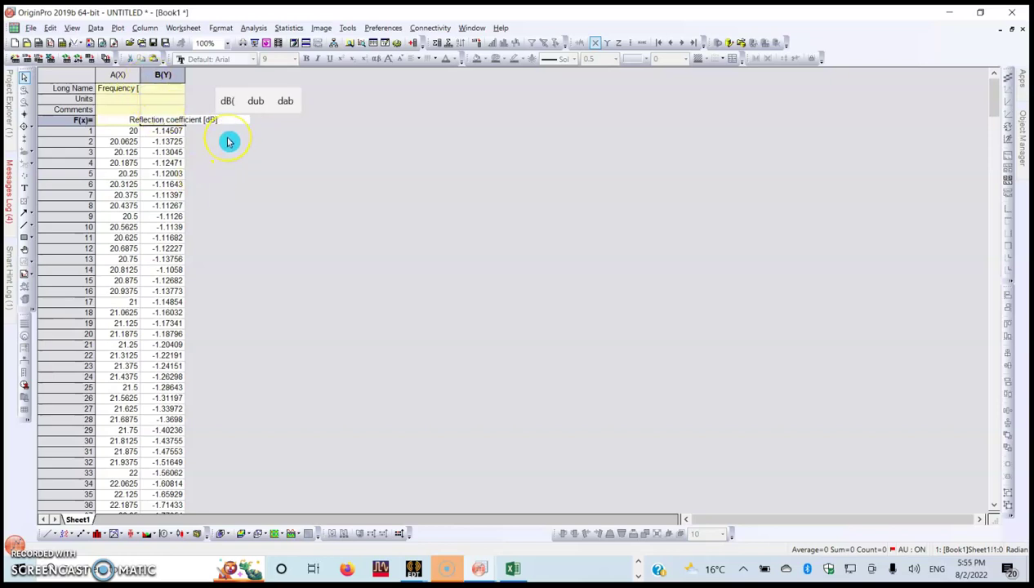
type("]")
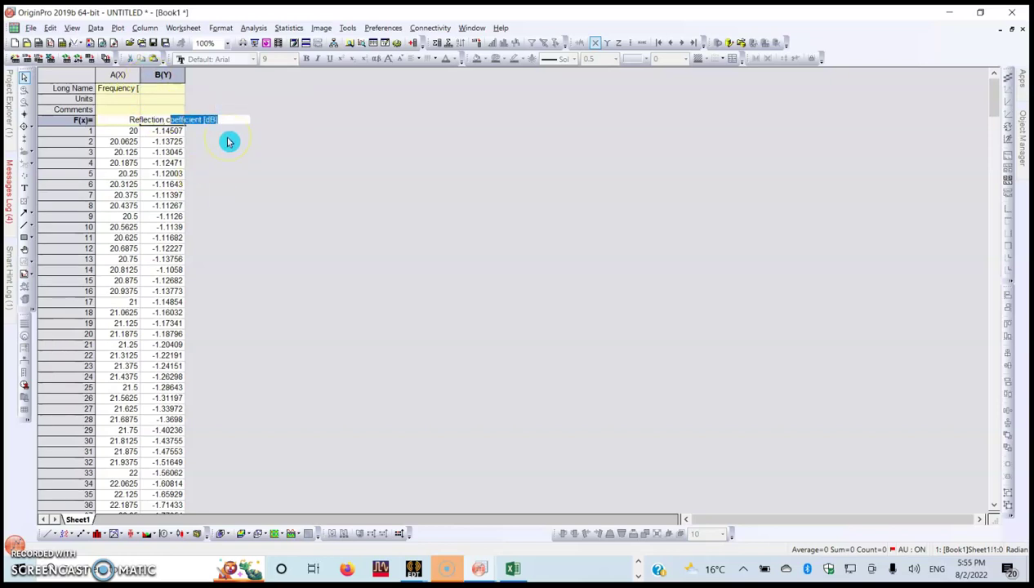
key("BackSpace")
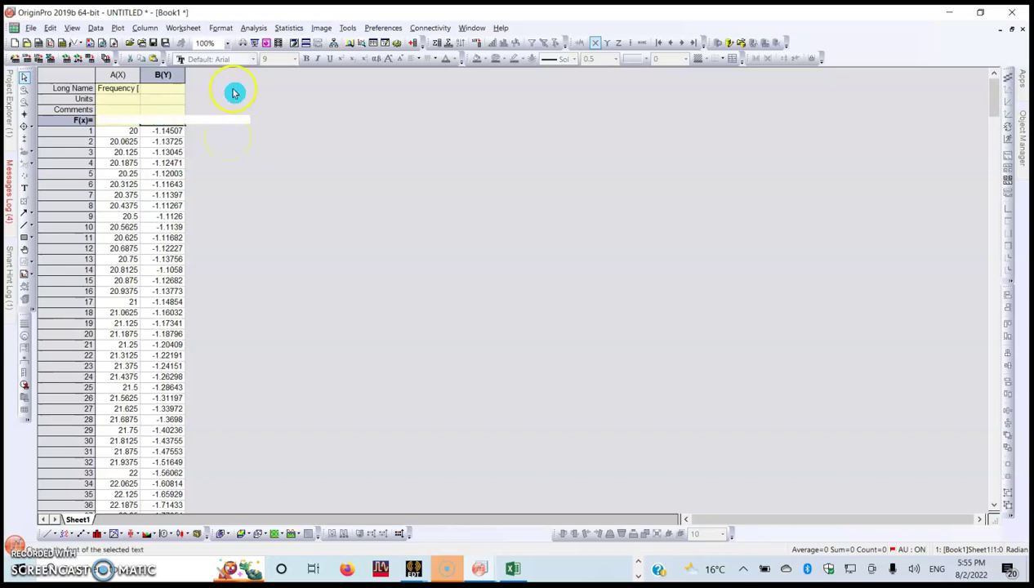
left_click(167, 87)
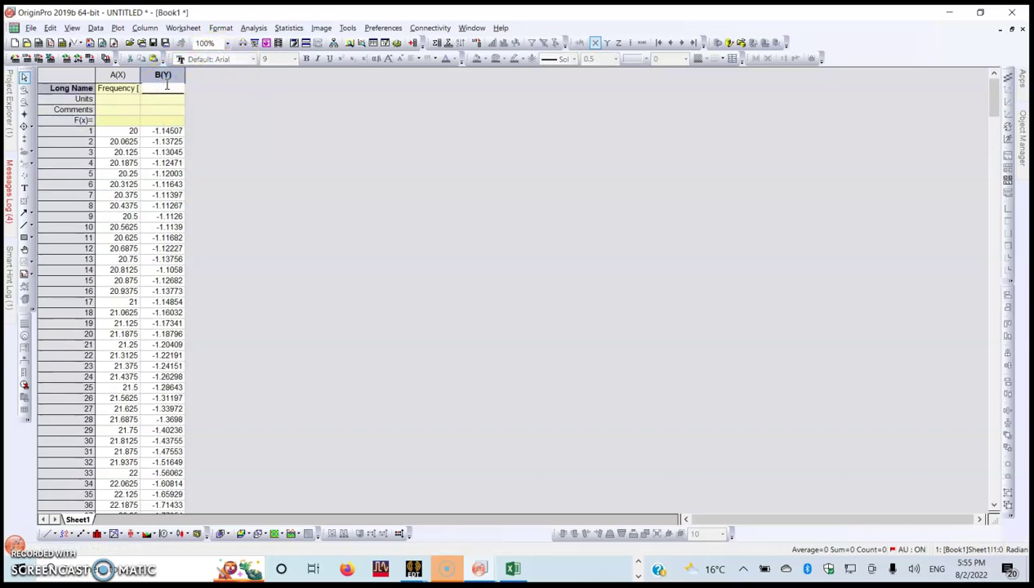
type("Reflection coefficient [dB]")
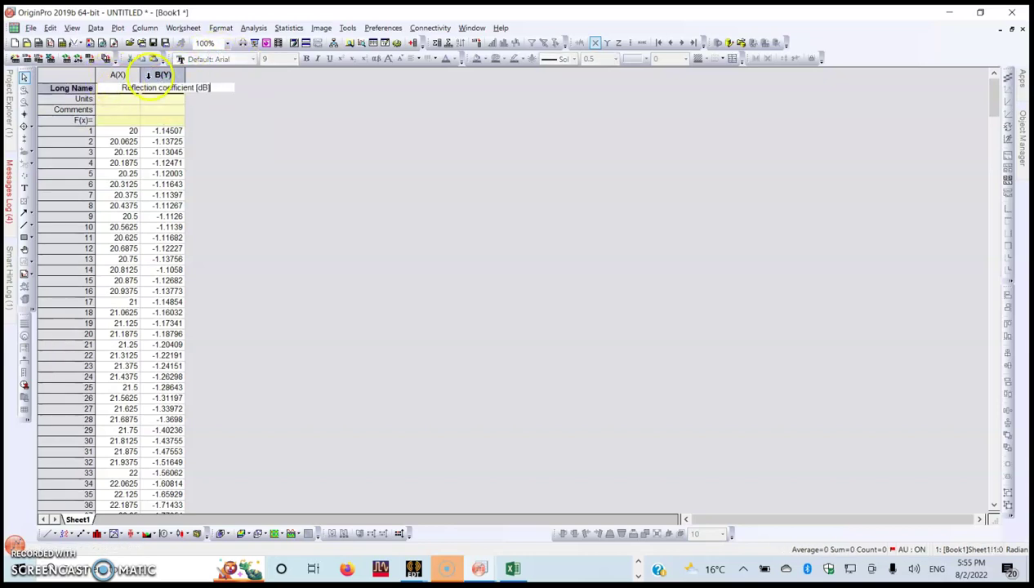
Widen columns A and B, then select both the Frequency and Reflection coefficient columns.
left_click_drag(140, 77, 199, 78)
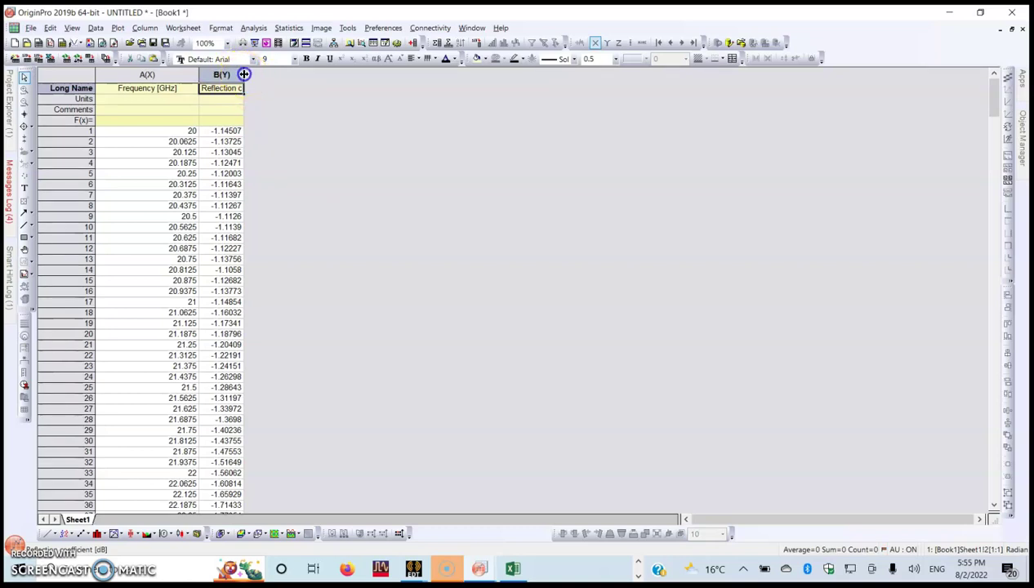
left_click_drag(244, 73, 319, 74)
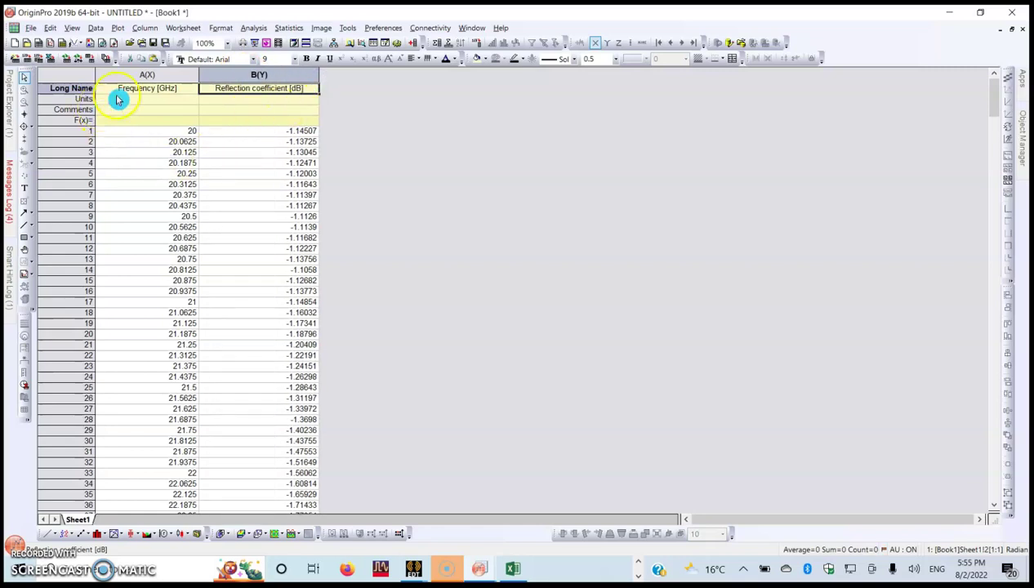
left_click(149, 74)
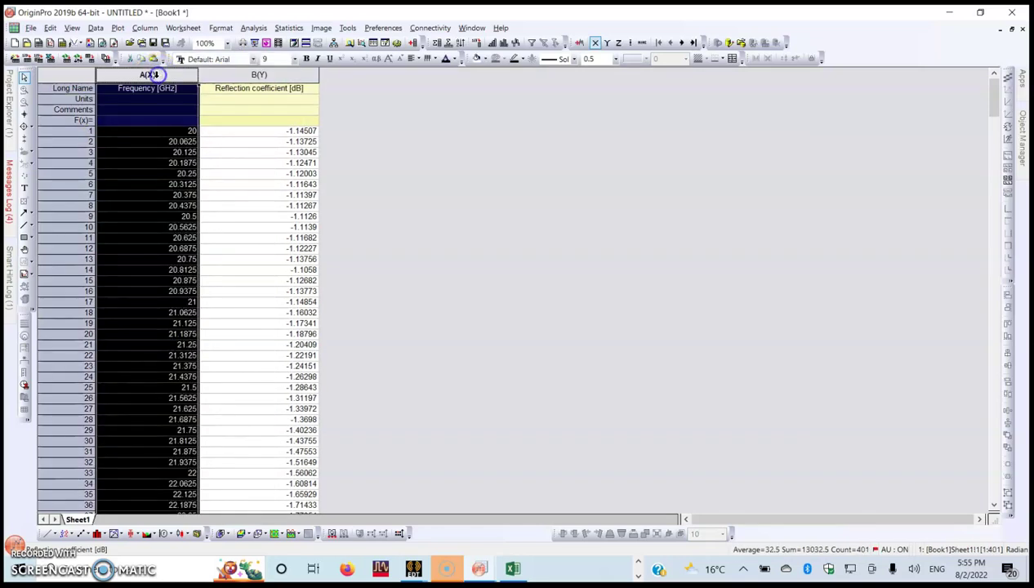
left_click(218, 76, "ctrl")
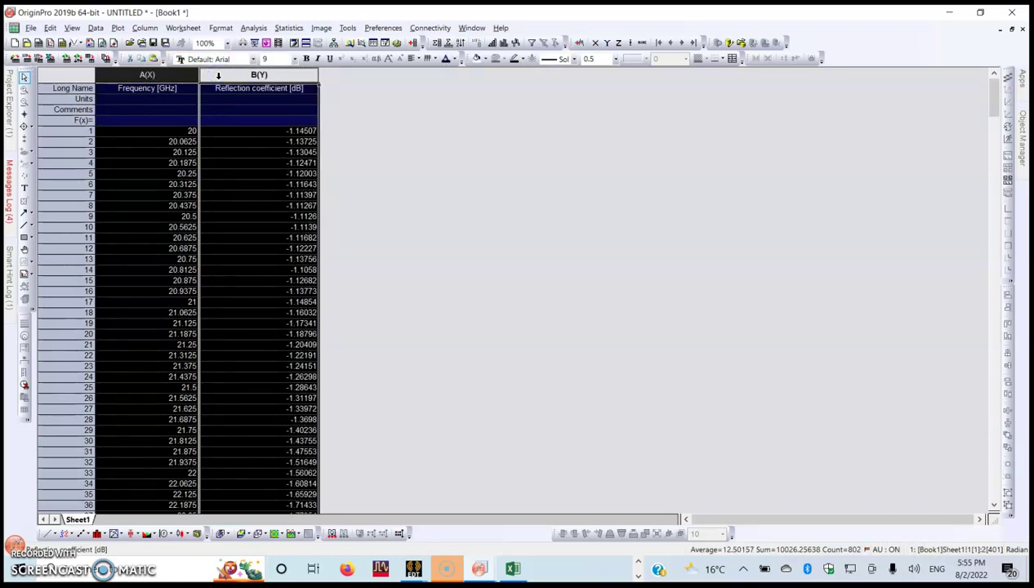
left_click(118, 28)
left_click(144, 28)
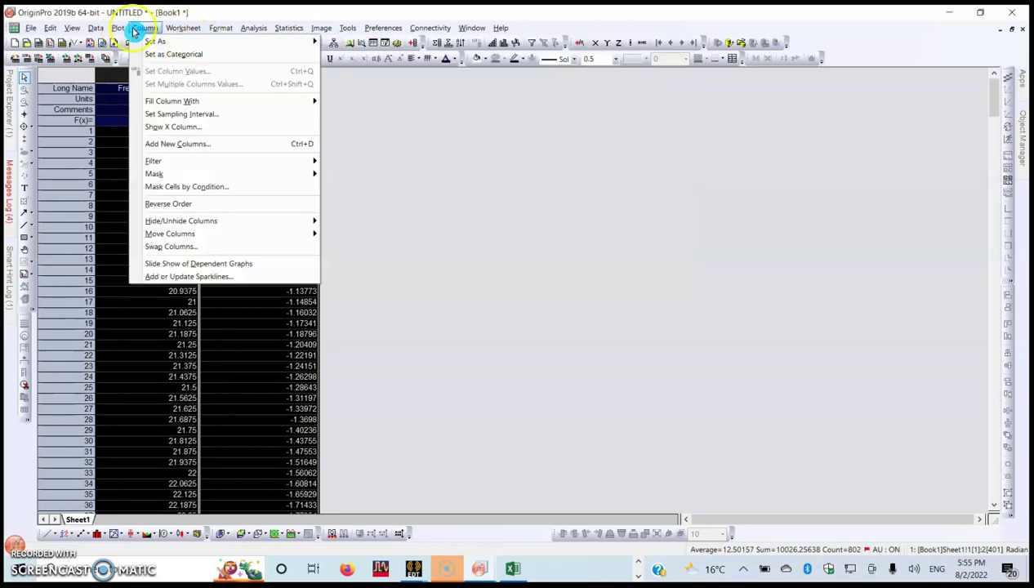
Plot Reflection coefficient [dB] versus Frequency [GHz] as a line graph in Graph1.
mouse_move(184, 28)
left_click(243, 60)
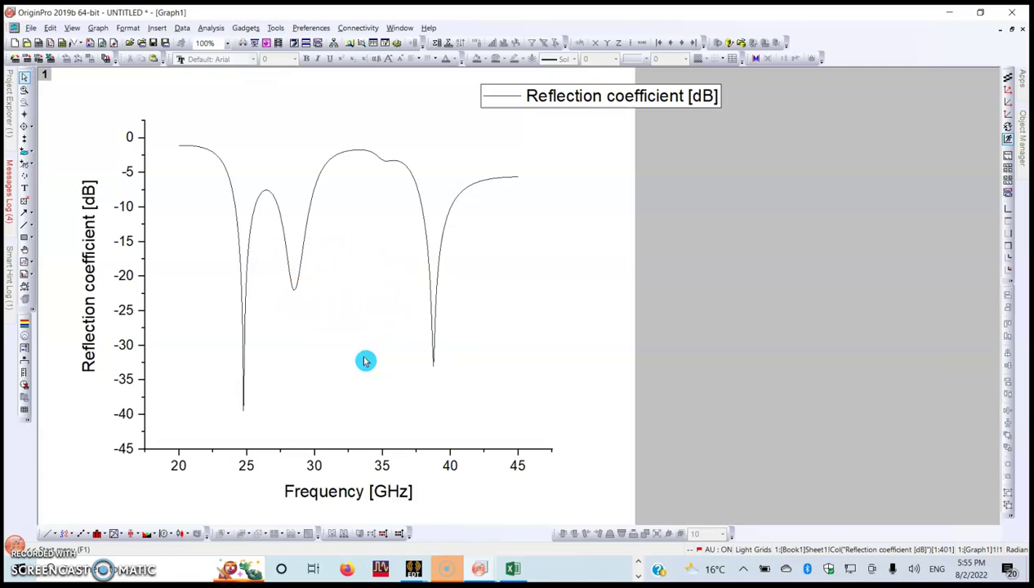
left_click(315, 422)
mouse_move(435, 363)
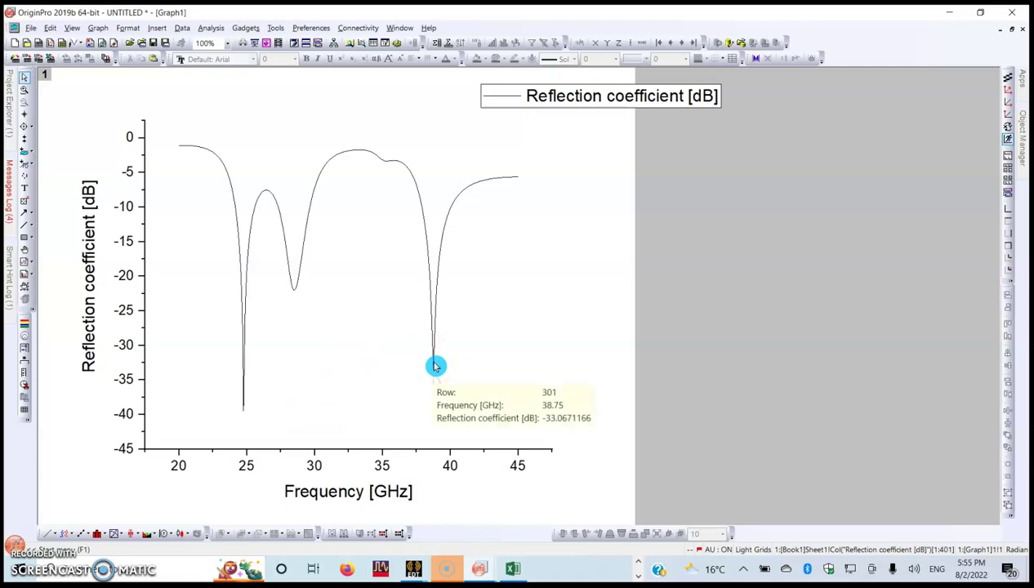
Set the curve's line width to 5 and its colour to Cyan.
double_click(434, 364)
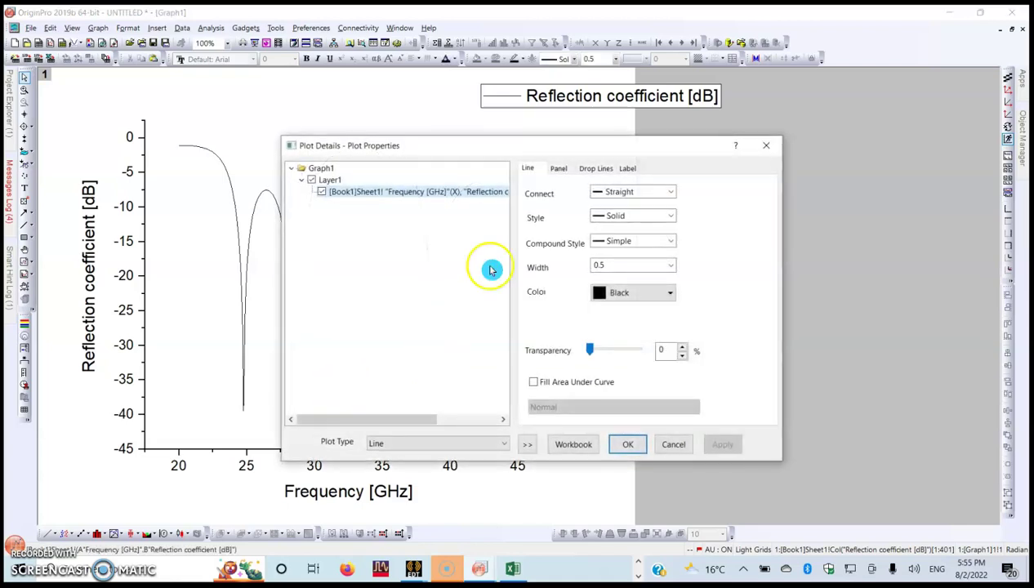
left_click(669, 264)
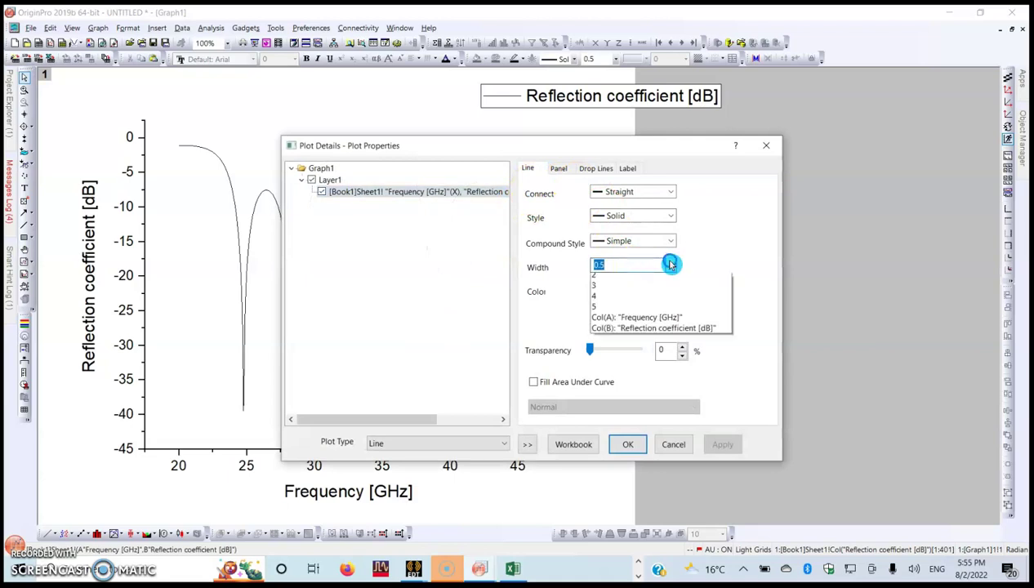
left_click(614, 353)
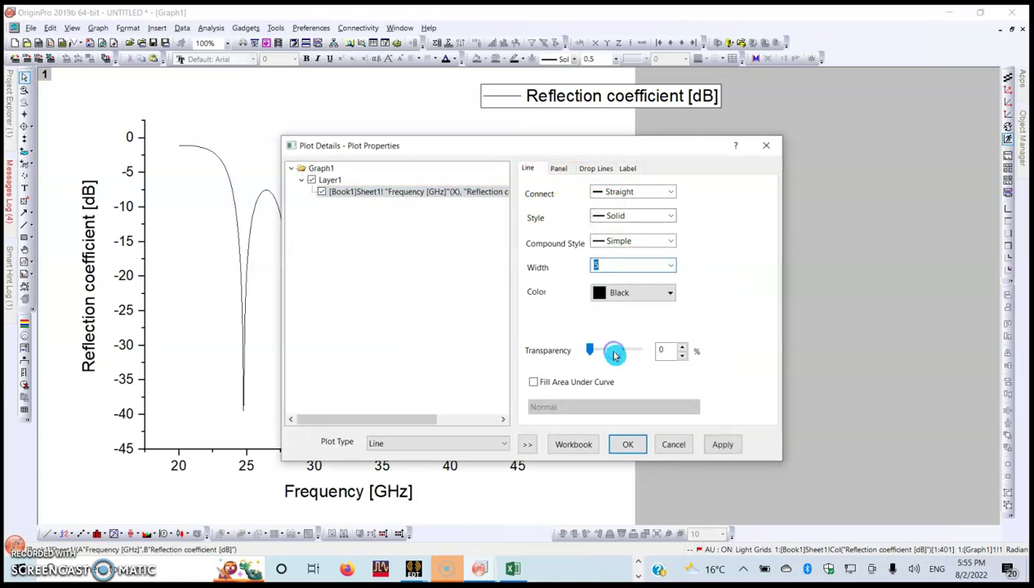
left_click(644, 293)
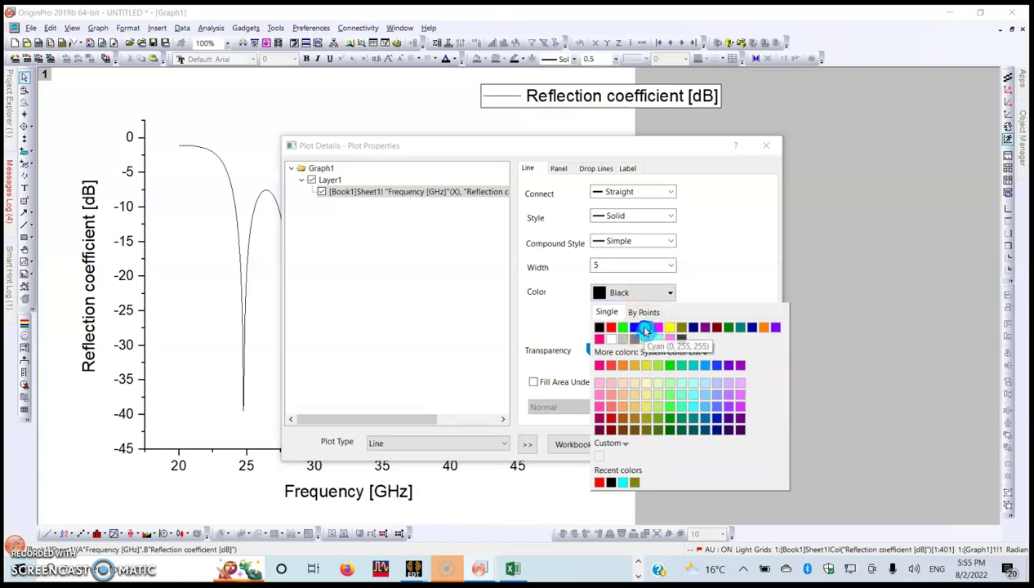
left_click(644, 327)
left_click(722, 444)
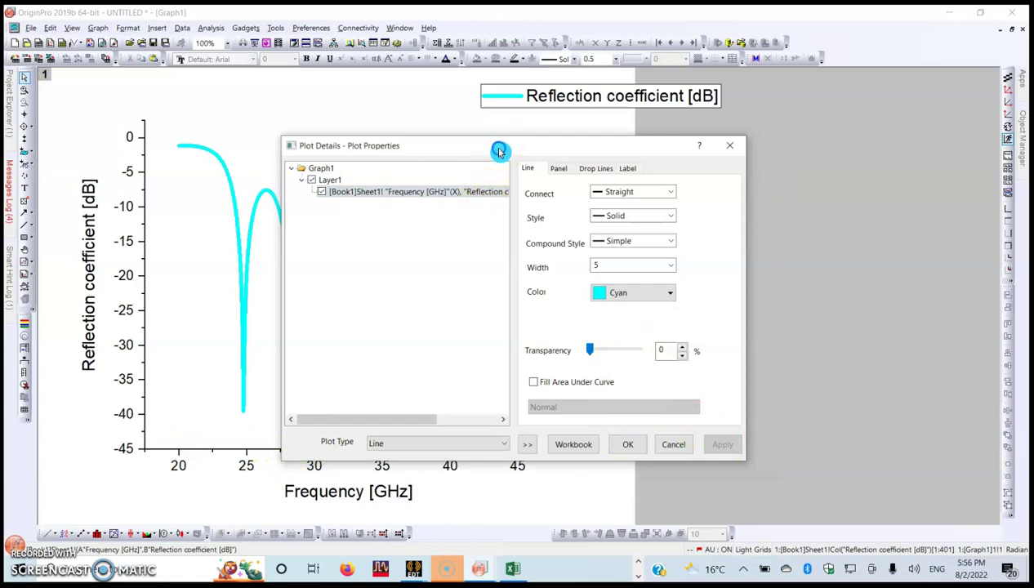
left_click_drag(499, 151, 604, 155)
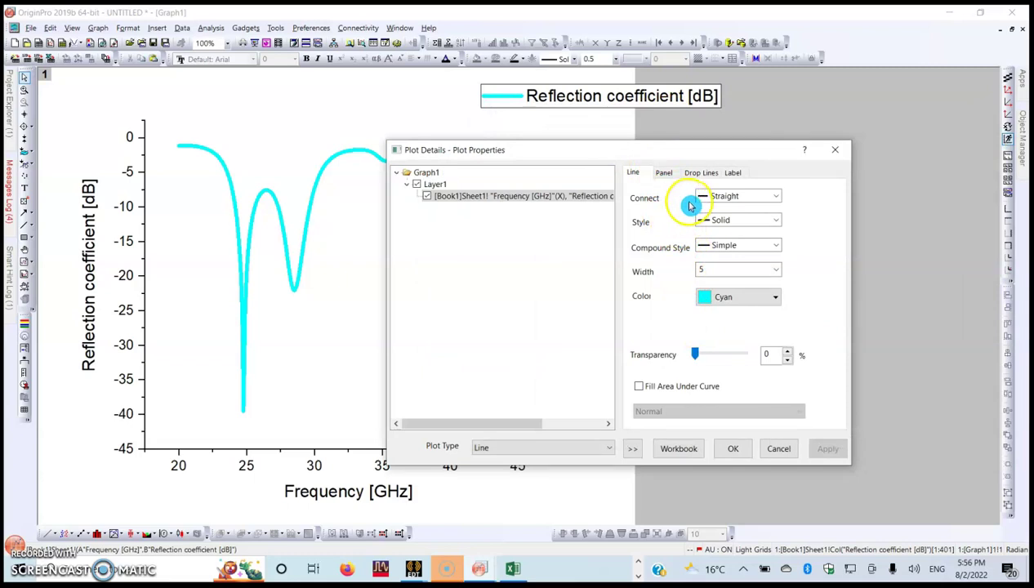
Try Dash and Short Dash line styles on the curve, keeping straight connections.
left_click(767, 199)
left_click(768, 199)
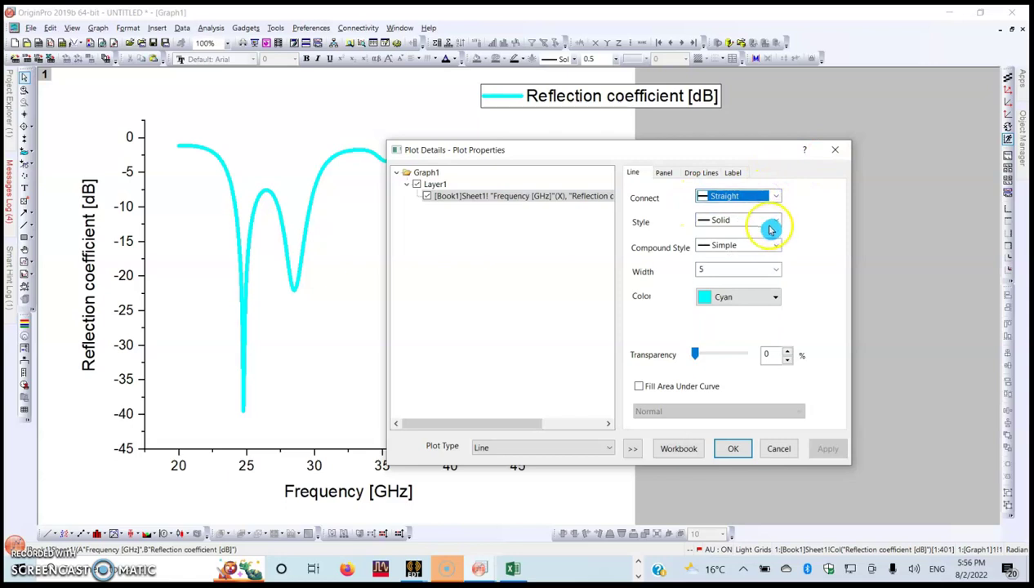
left_click(769, 222)
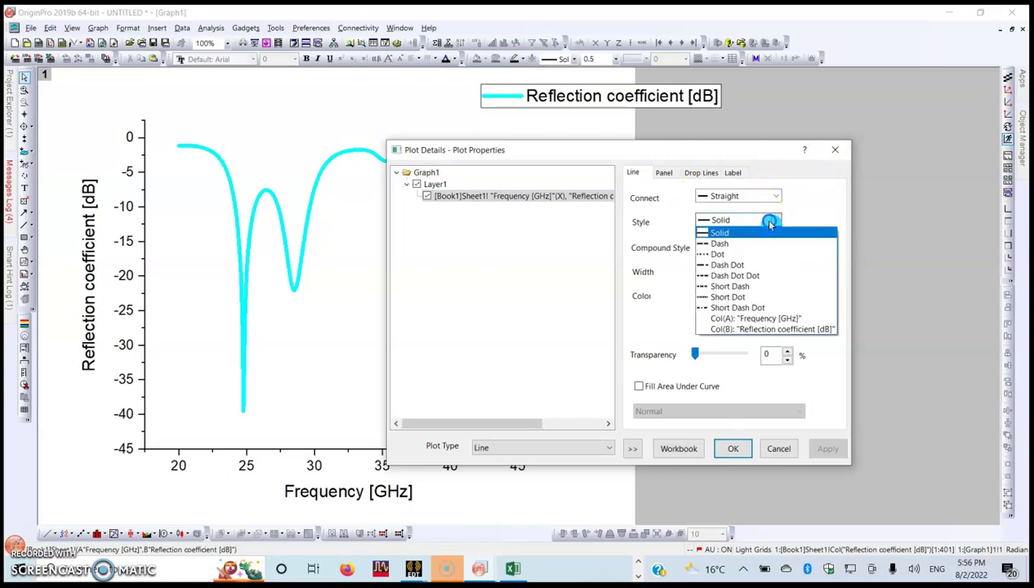
left_click(727, 244)
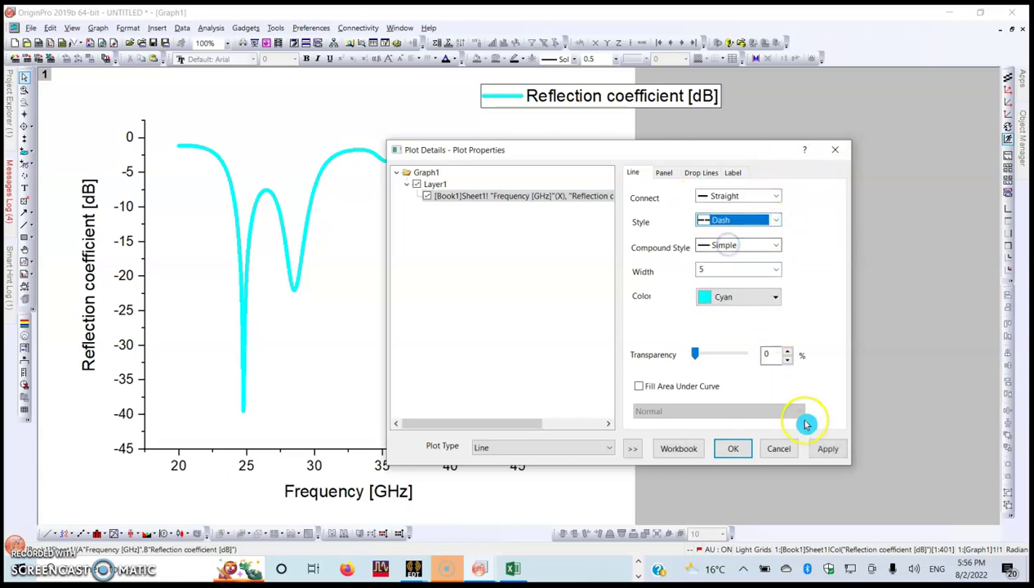
left_click(824, 450)
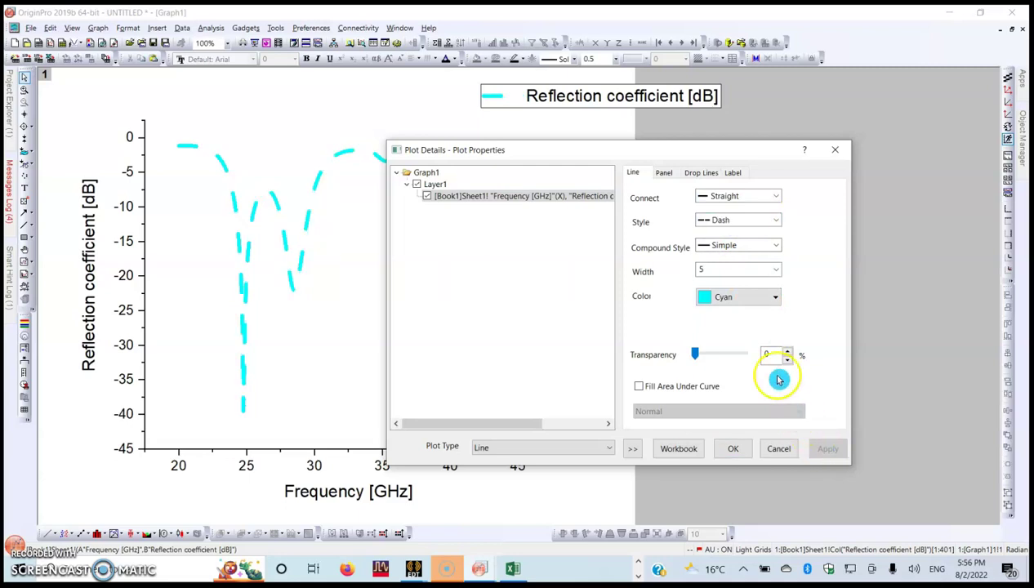
left_click_drag(767, 153, 807, 149)
left_click(812, 215)
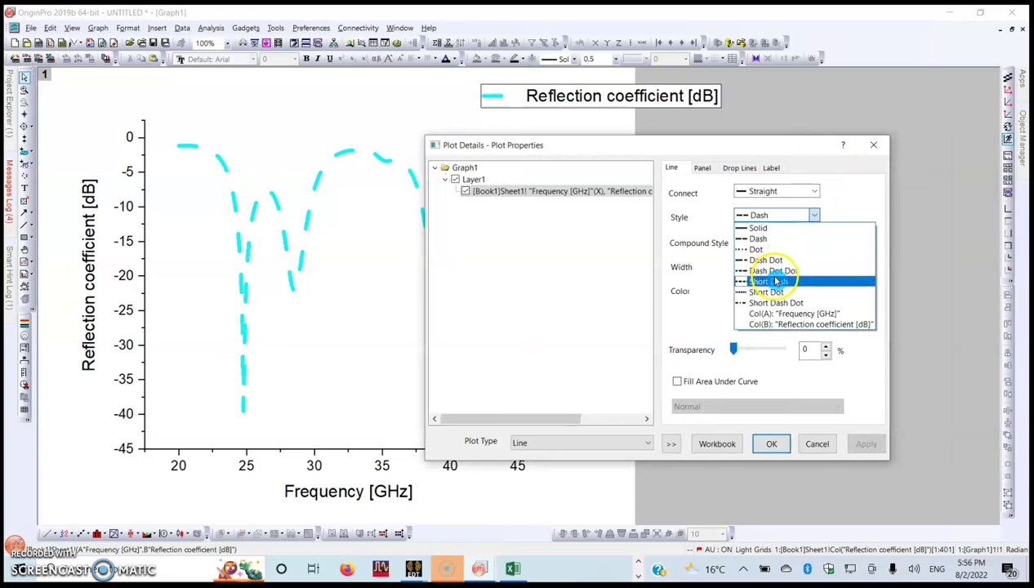
left_click(772, 281)
left_click(871, 441)
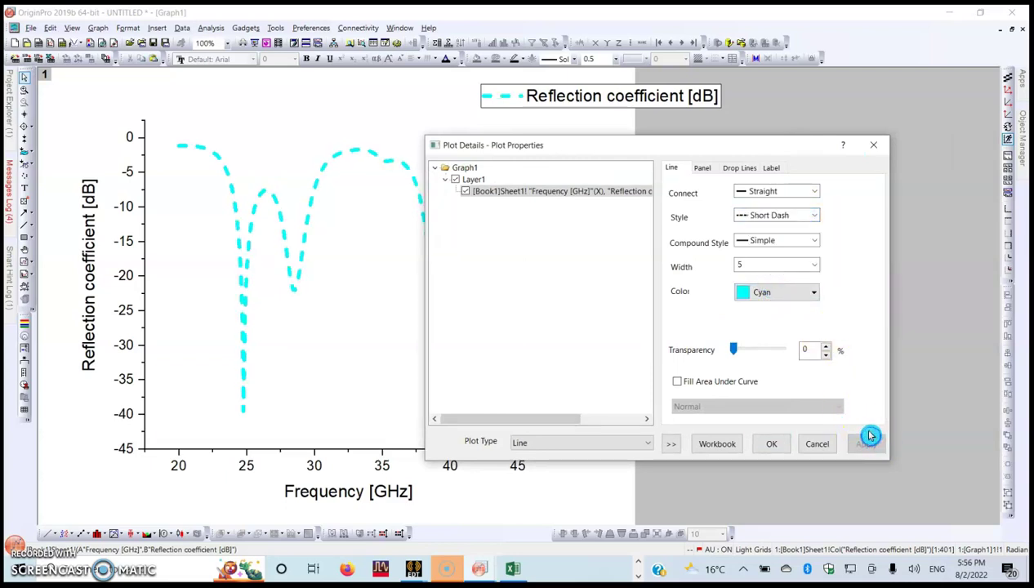
Return the curve to a Solid line style and close Plot Details.
left_click(786, 300)
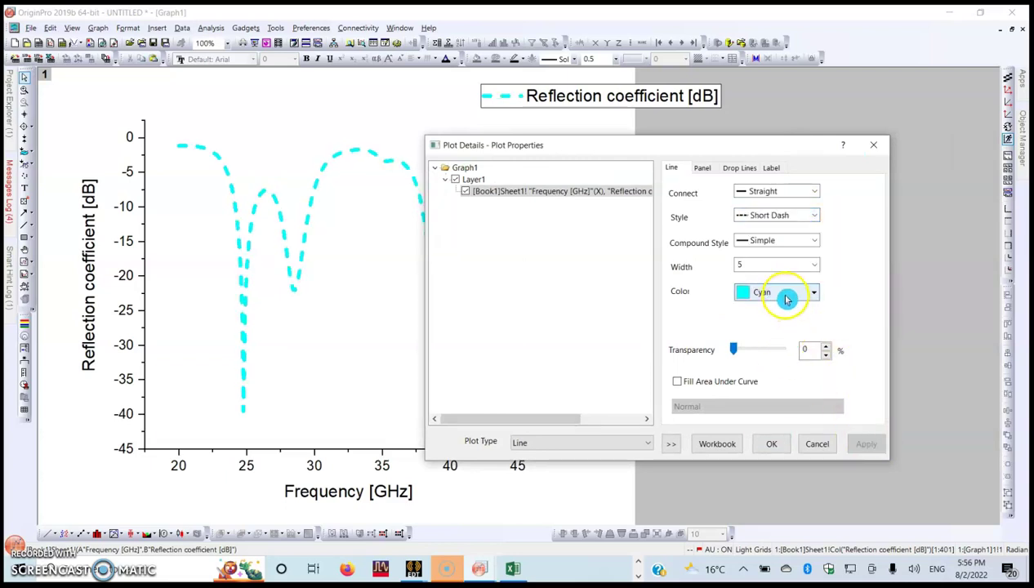
left_click(791, 215)
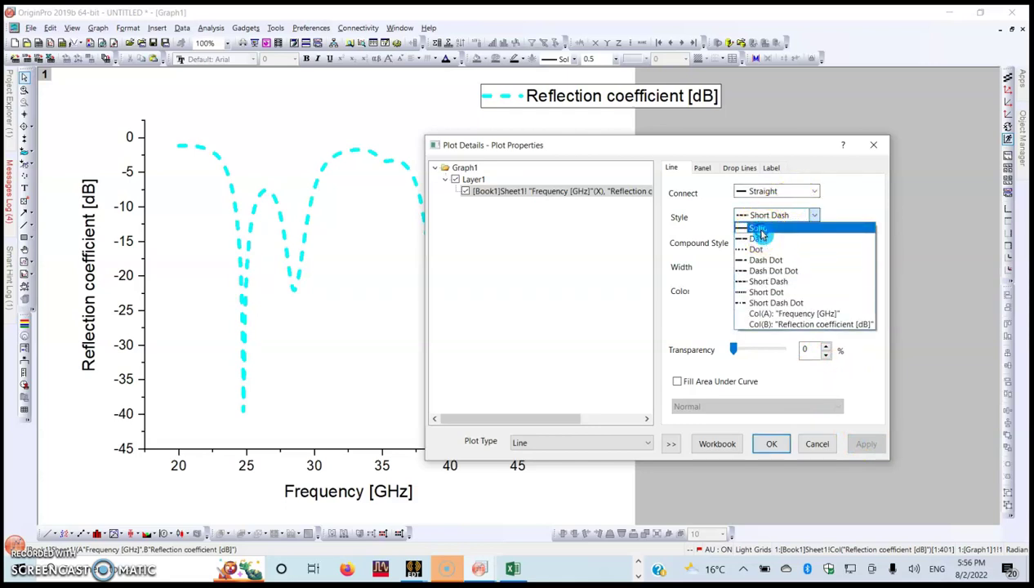
left_click(761, 228)
left_click(866, 445)
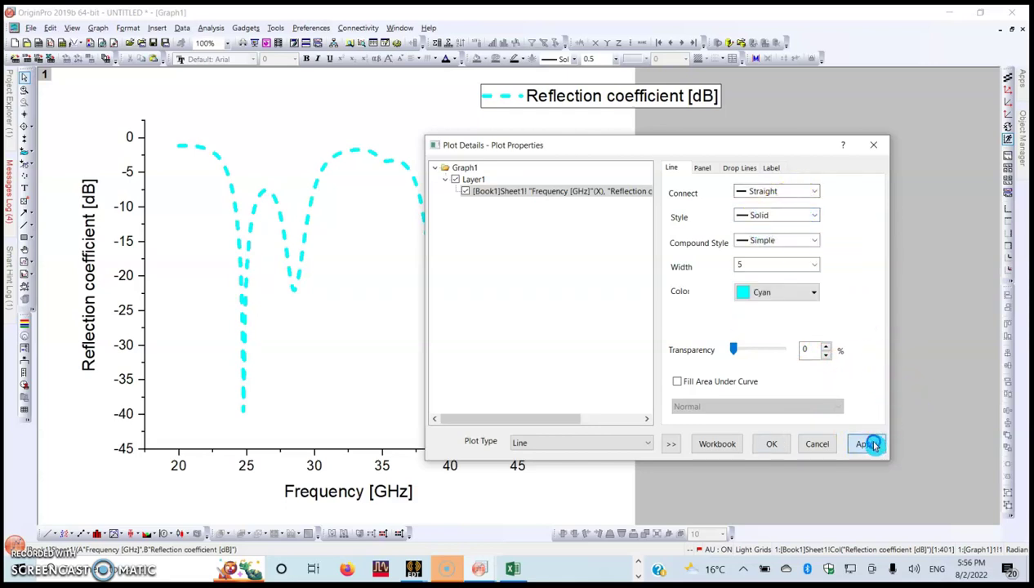
left_click(772, 452)
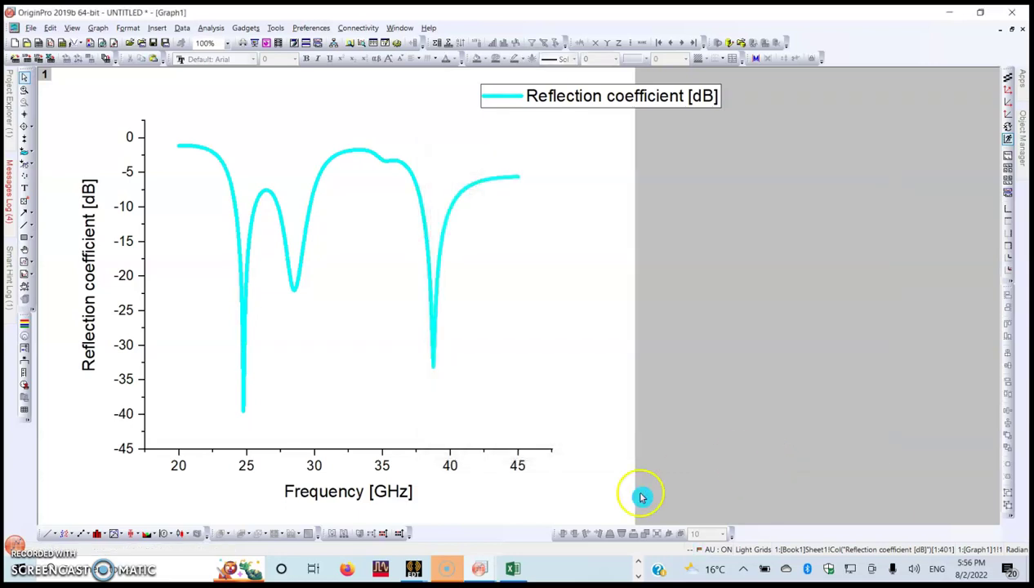
Change the x-axis scale upper limit from 47.5 to 45 so it spans 20–45 GHz.
left_click(318, 449)
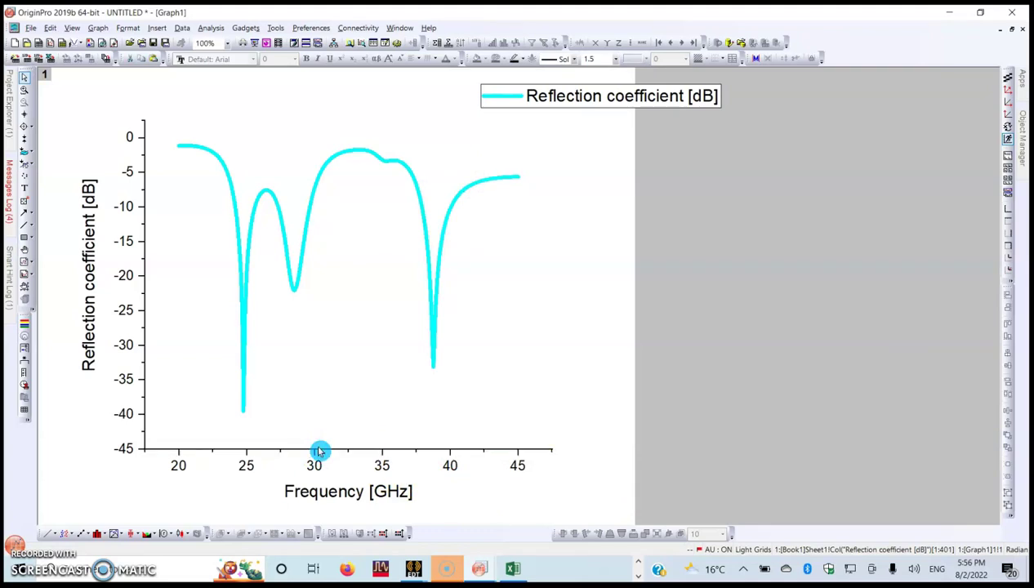
double_click(319, 450)
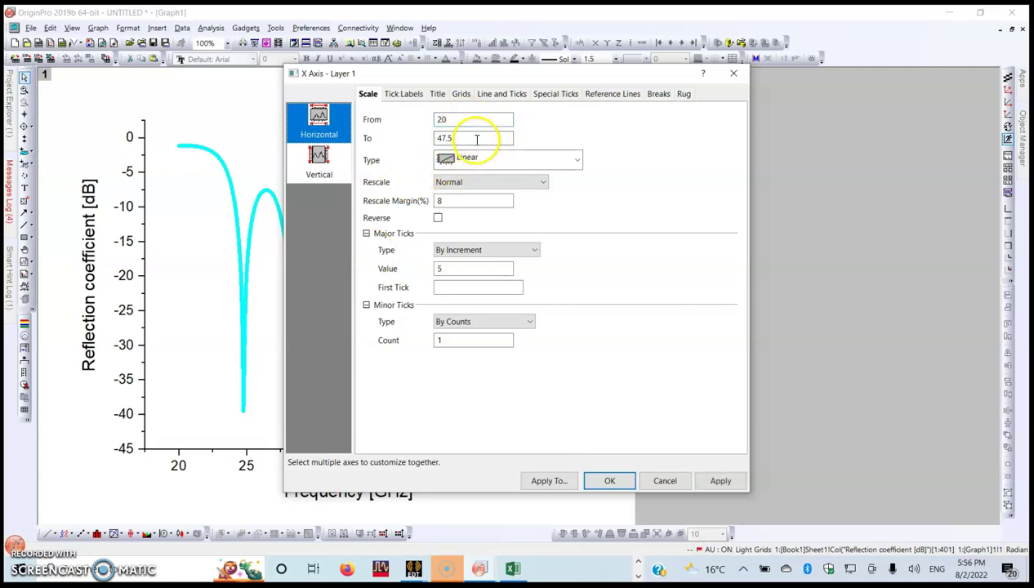
left_click_drag(461, 136, 415, 134)
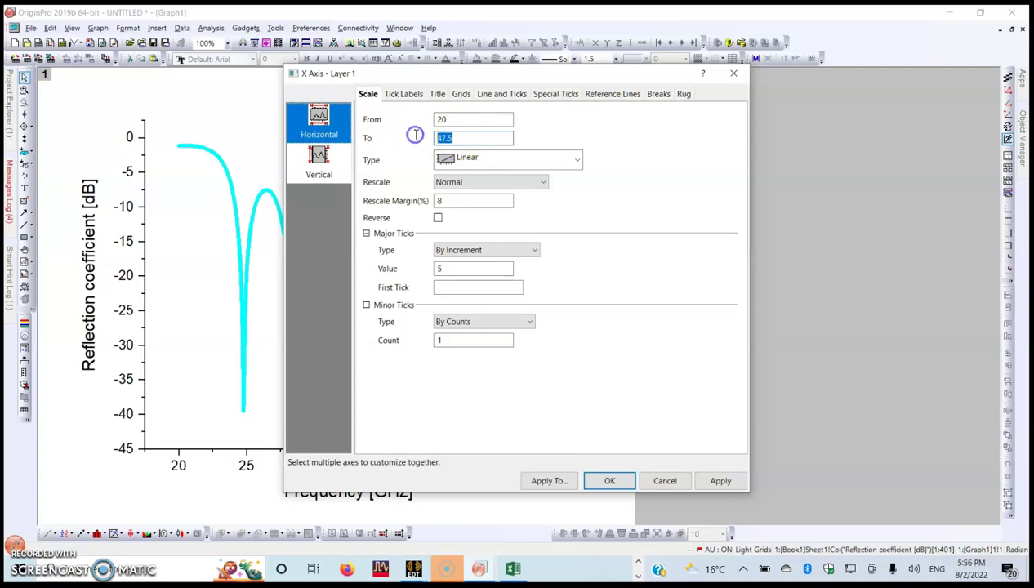
type("45")
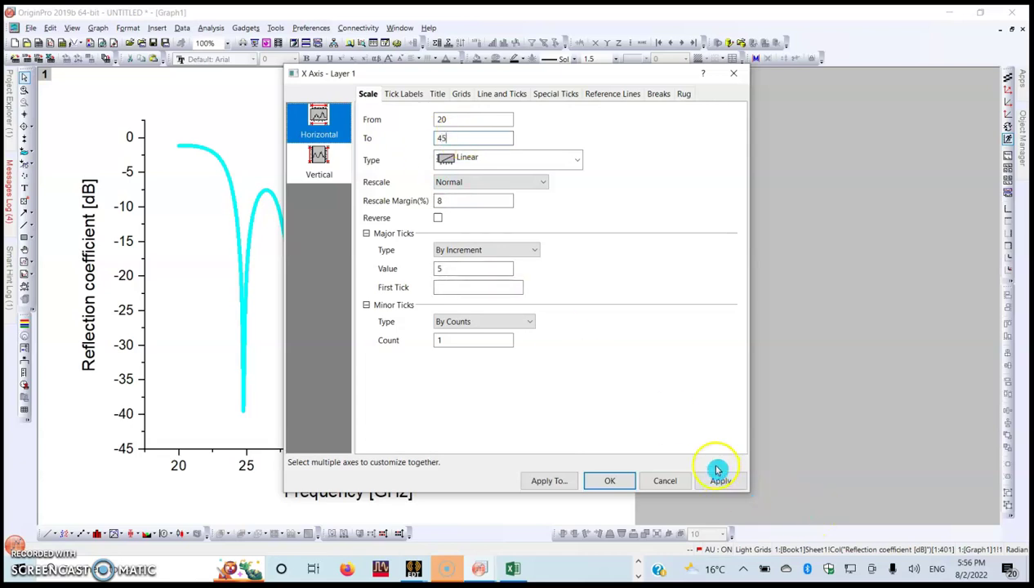
left_click(722, 481)
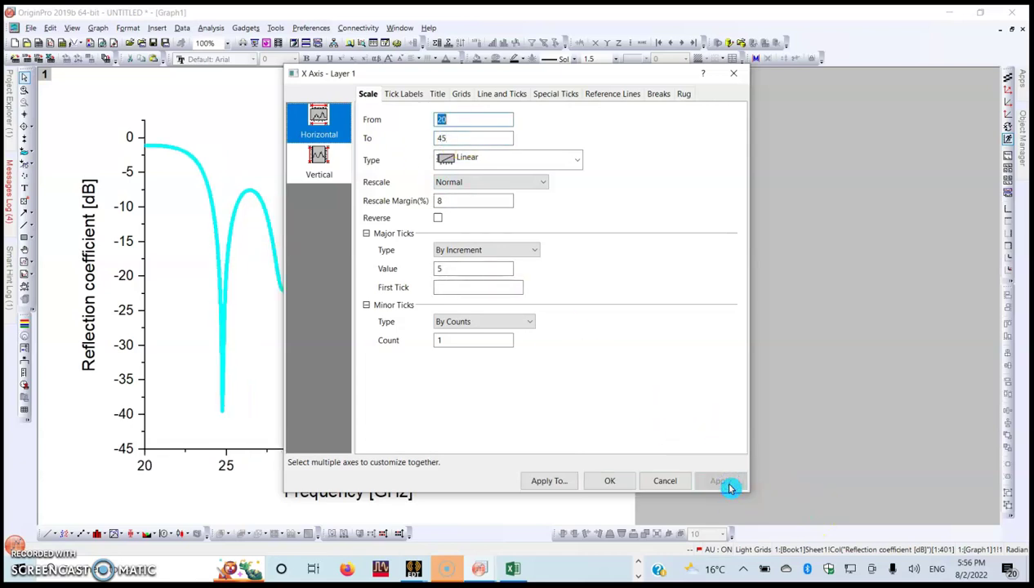
left_click_drag(653, 73, 727, 102)
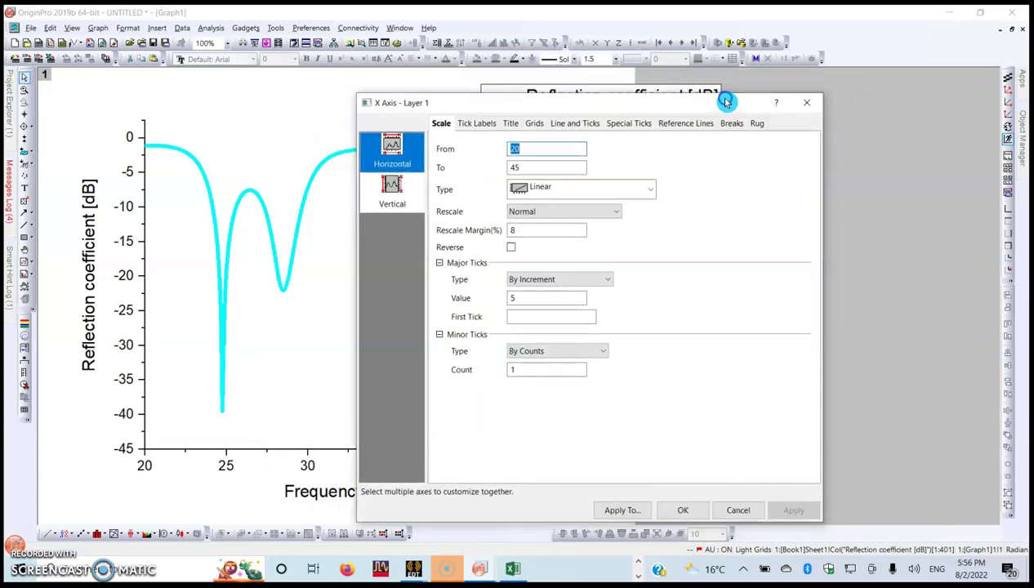
Turn on major and minor grid lines in both vertical and horizontal directions and apply them.
left_click(536, 125)
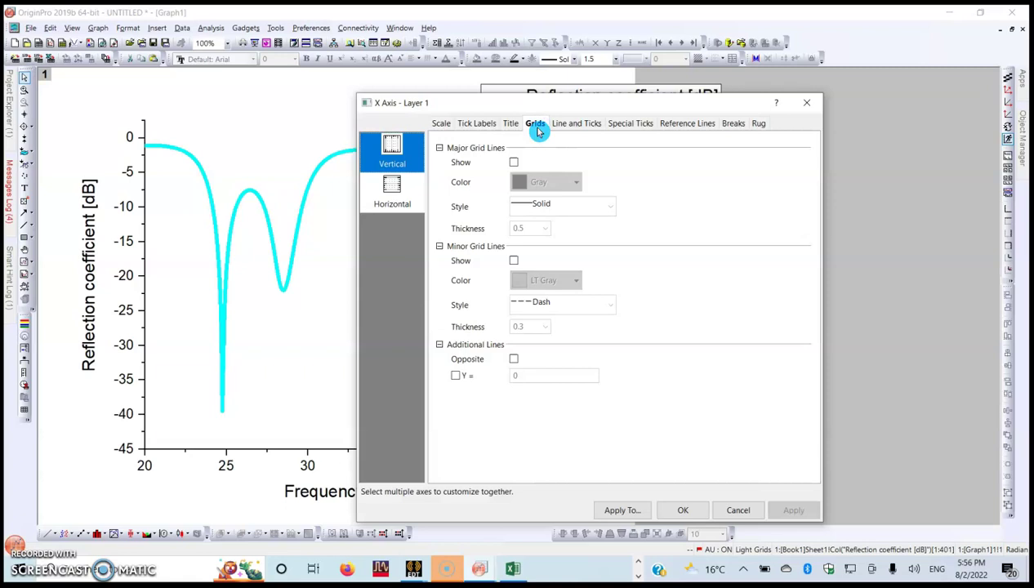
left_click(514, 163)
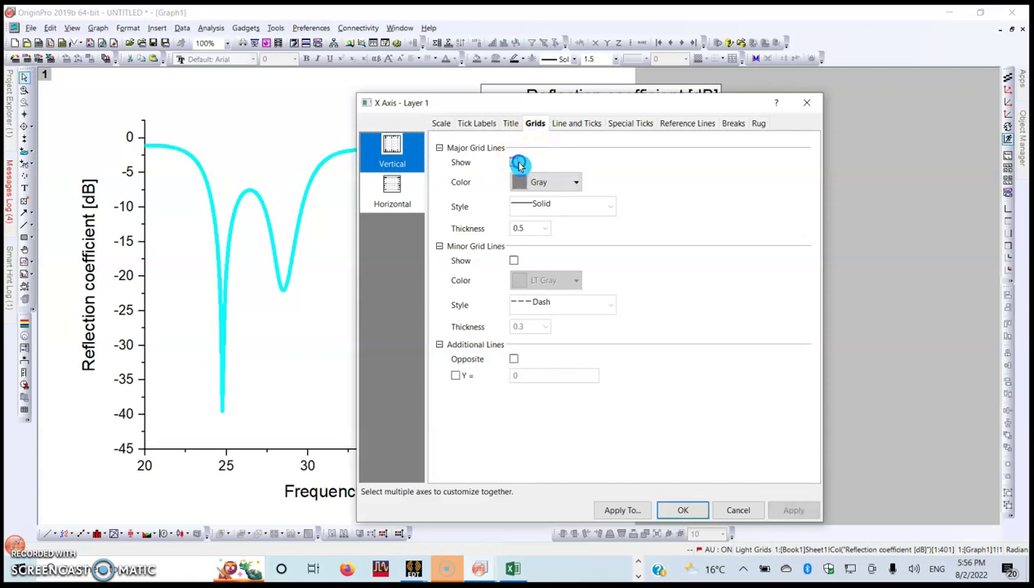
left_click(514, 261)
left_click(391, 189)
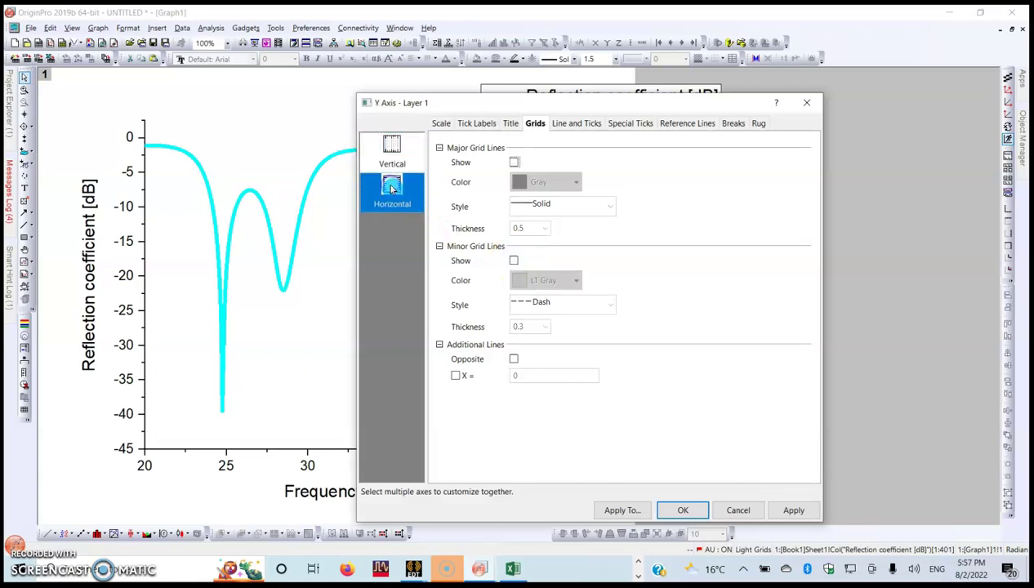
left_click(513, 161)
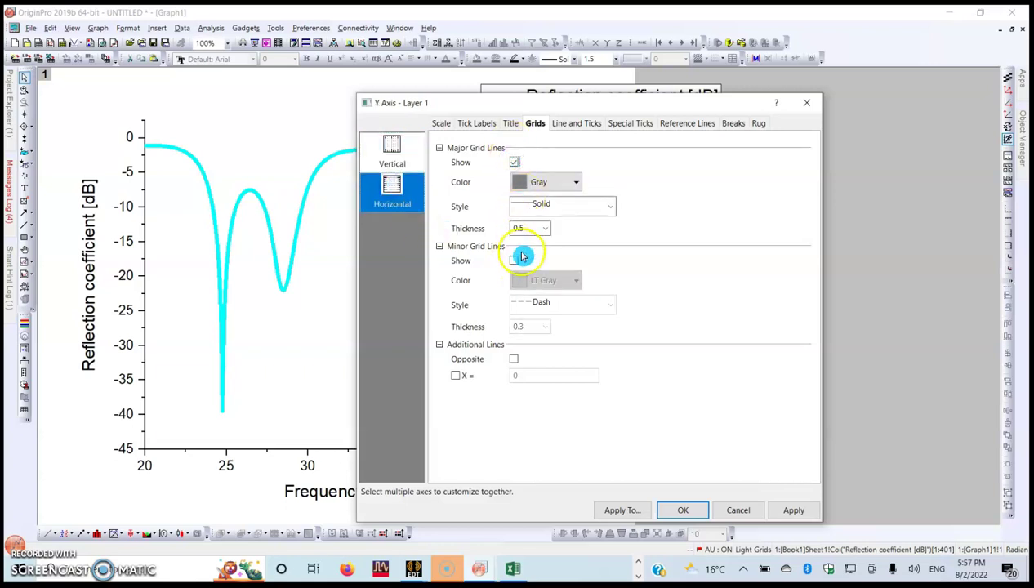
left_click(513, 261)
left_click(791, 510)
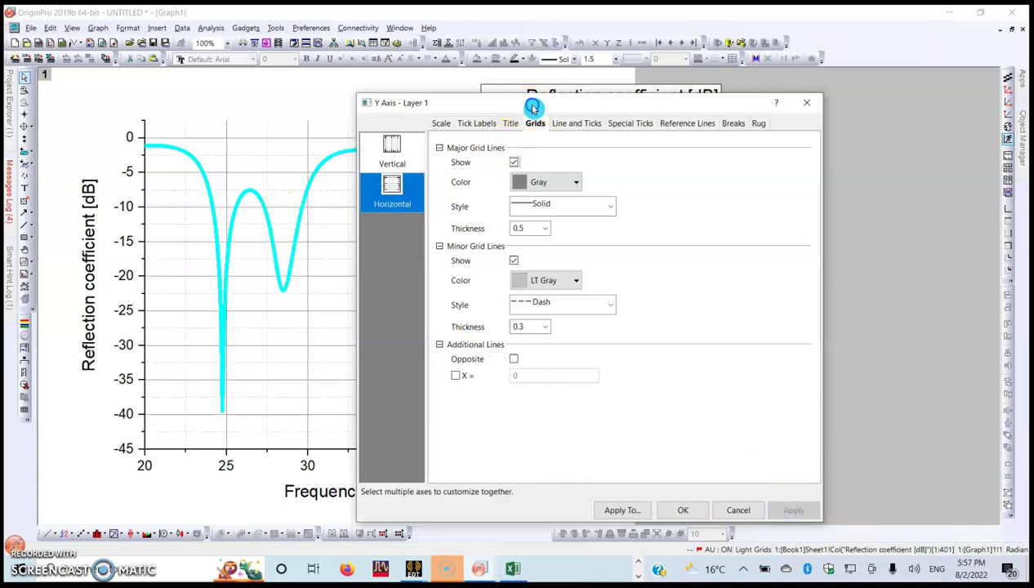
left_click_drag(532, 107, 644, 104)
Mirror the left/right and bottom/top axis lines so the plot gets a full four-sided frame.
left_click(741, 118)
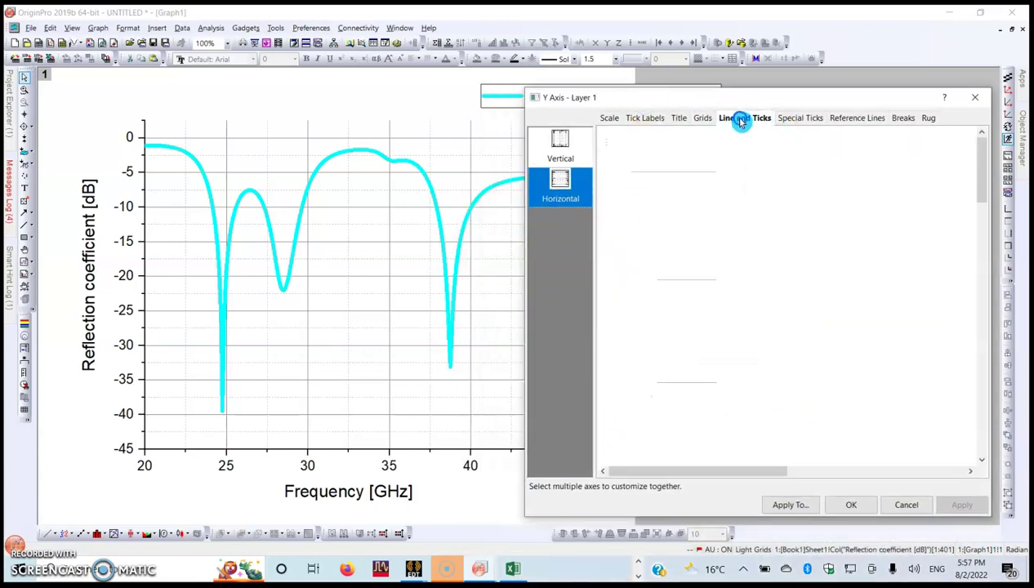
left_click(741, 156)
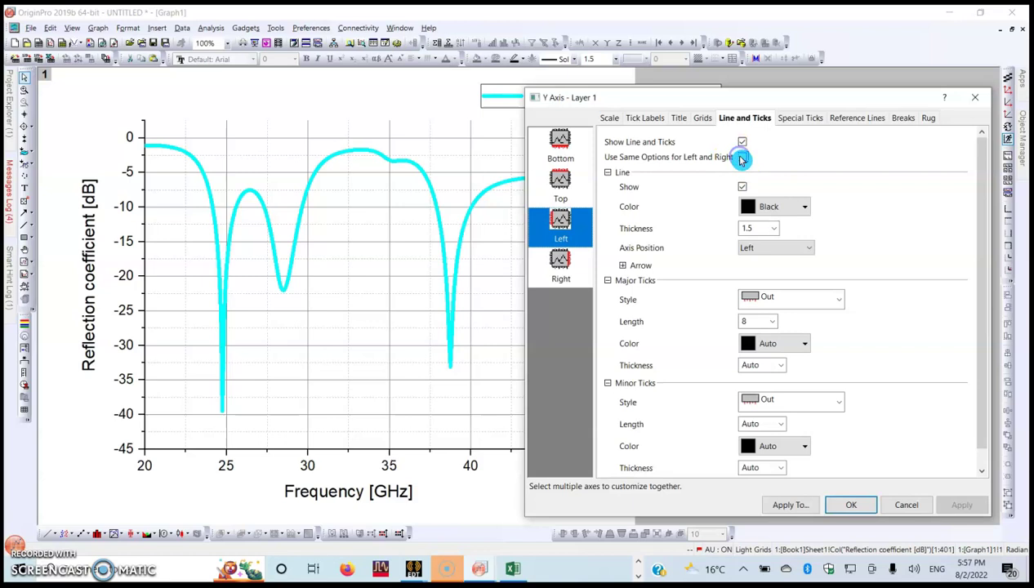
left_click(559, 151)
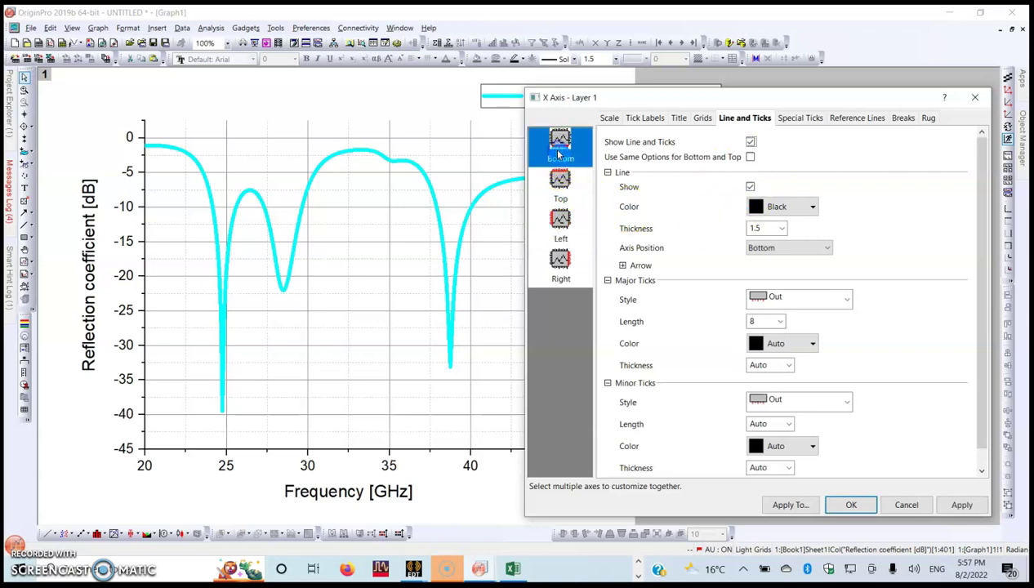
left_click(750, 157)
left_click(961, 505)
Close the axis settings and drag the legend down onto the plot.
left_click_drag(865, 99, 837, 199)
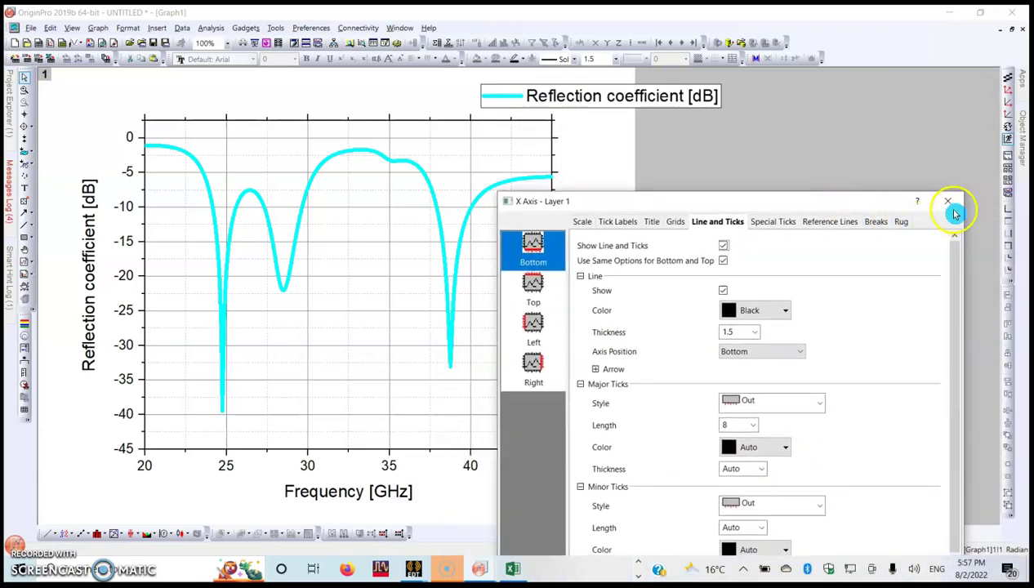
left_click(948, 207)
left_click_drag(670, 103, 427, 405)
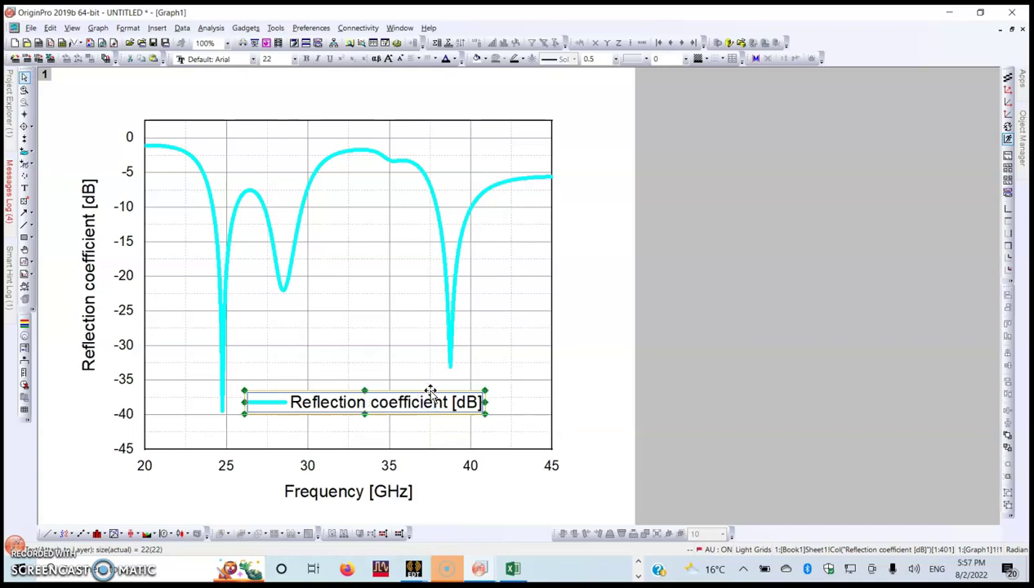
Delete the Reflection coefficient [dB] legend from the graph.
key("Delete")
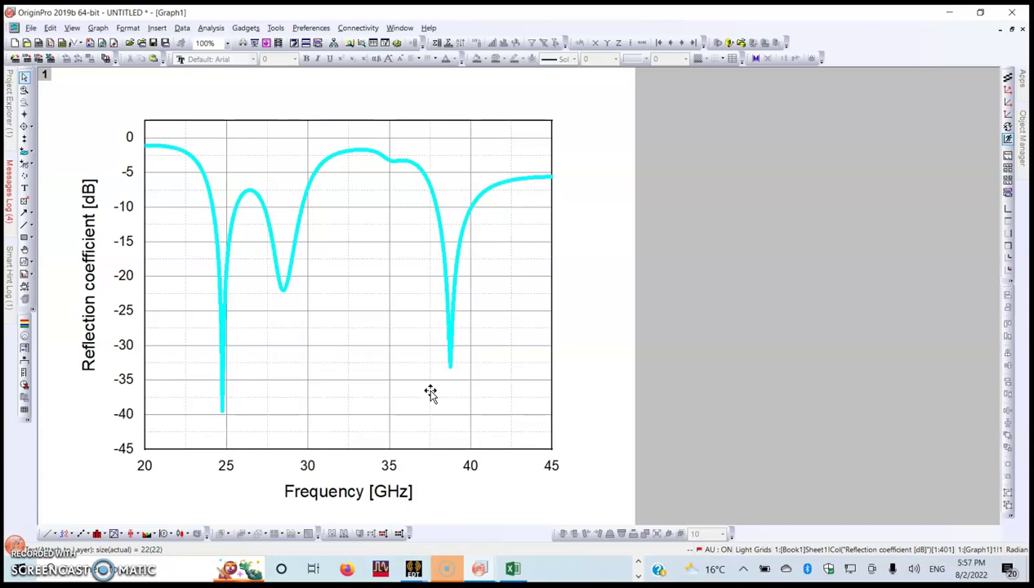
Nudge the Y-axis title slightly and make the left-axis tick labels bold.
left_click(88, 299)
left_click_drag(88, 299, 95, 301)
left_click(125, 382)
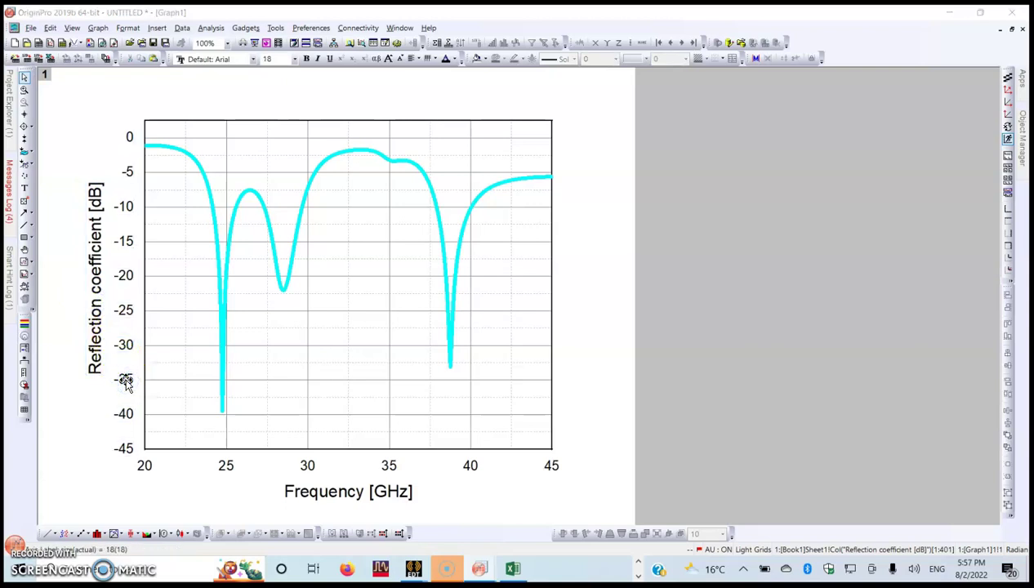
double_click(125, 382)
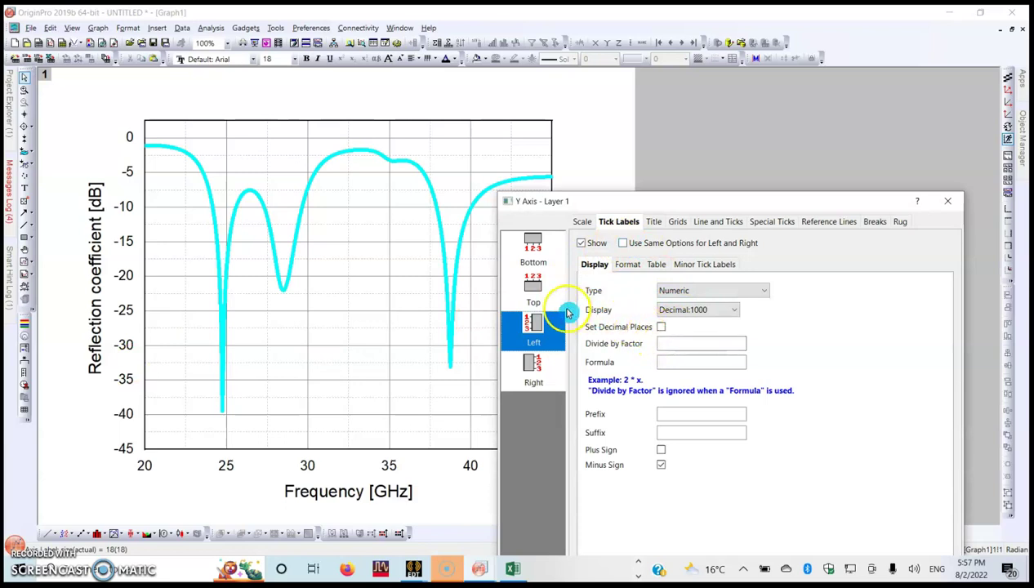
left_click(629, 267)
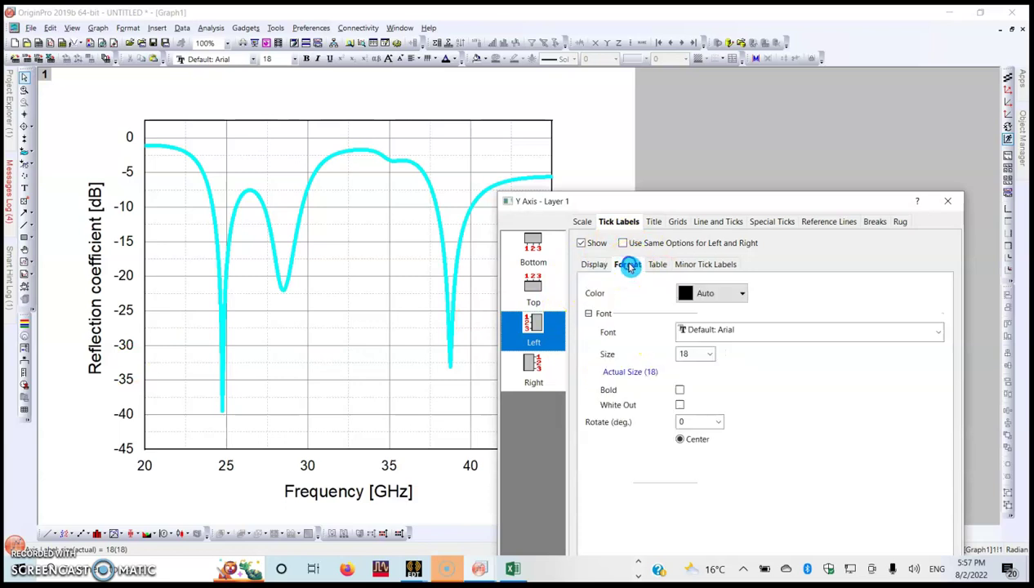
left_click(677, 394)
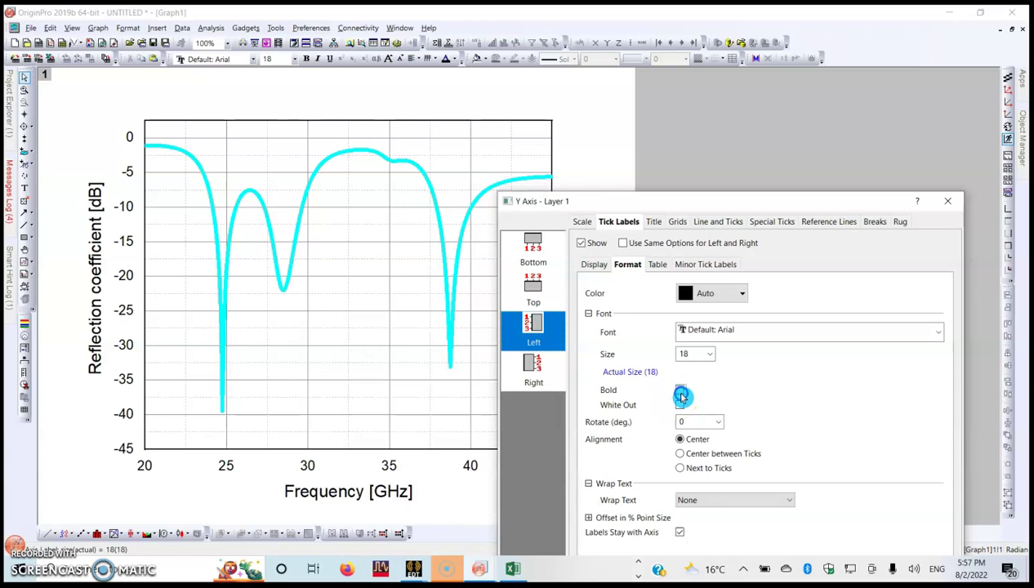
Make the bottom-axis tick labels bold as well and apply the change.
left_click(533, 245)
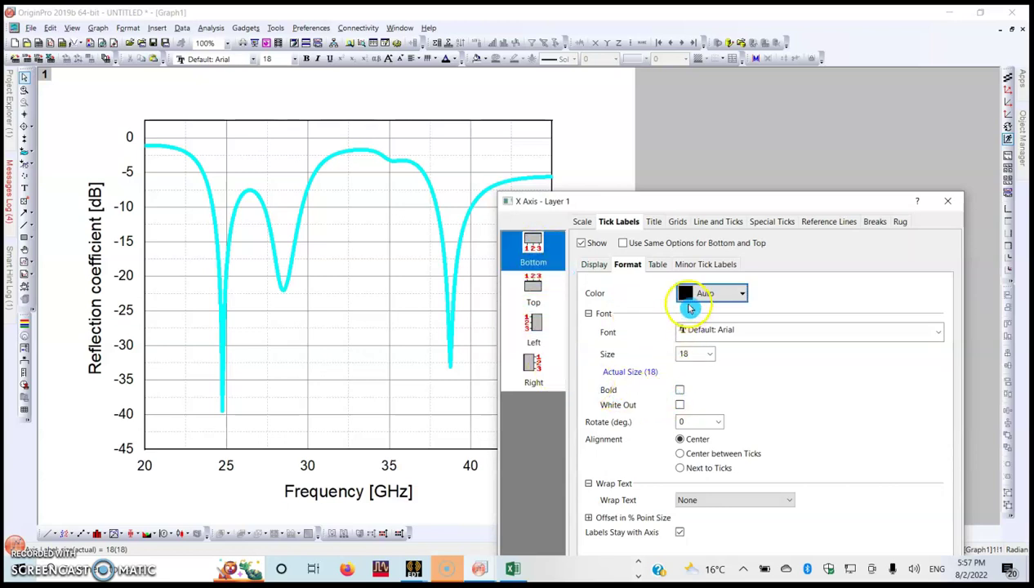
left_click(681, 389)
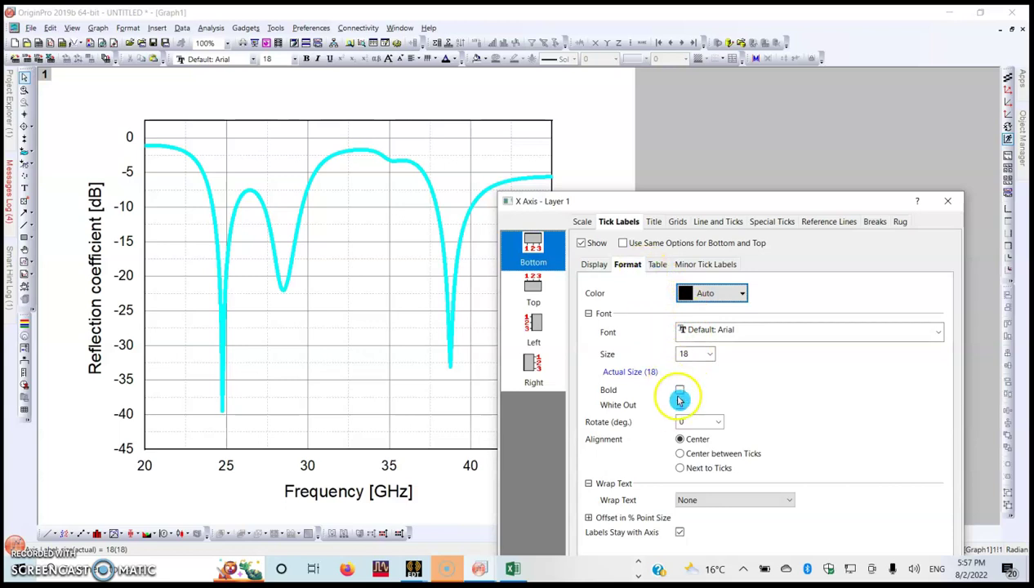
left_click(677, 394)
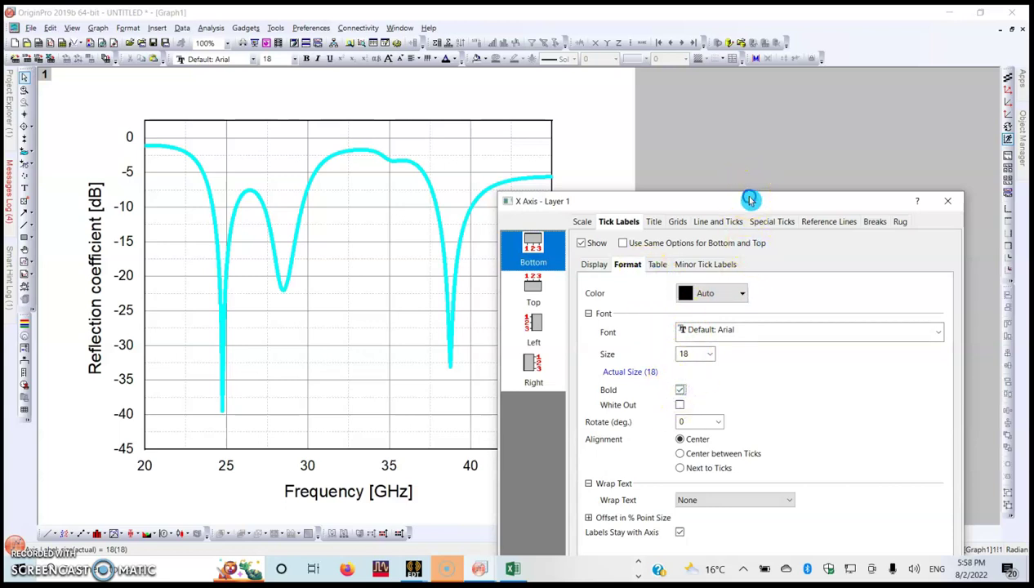
left_click_drag(748, 201, 715, 45)
left_click(897, 451)
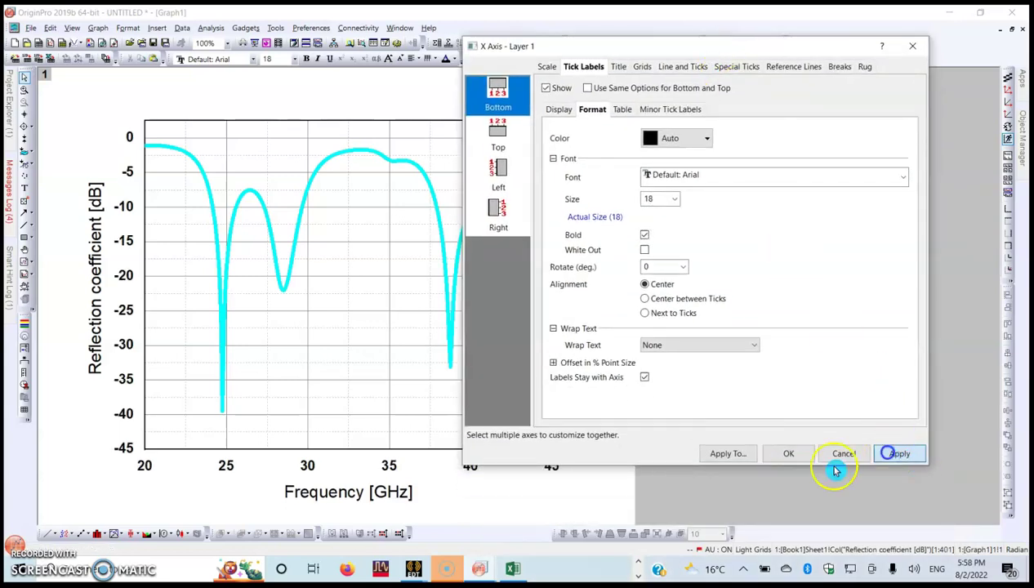
left_click(792, 454)
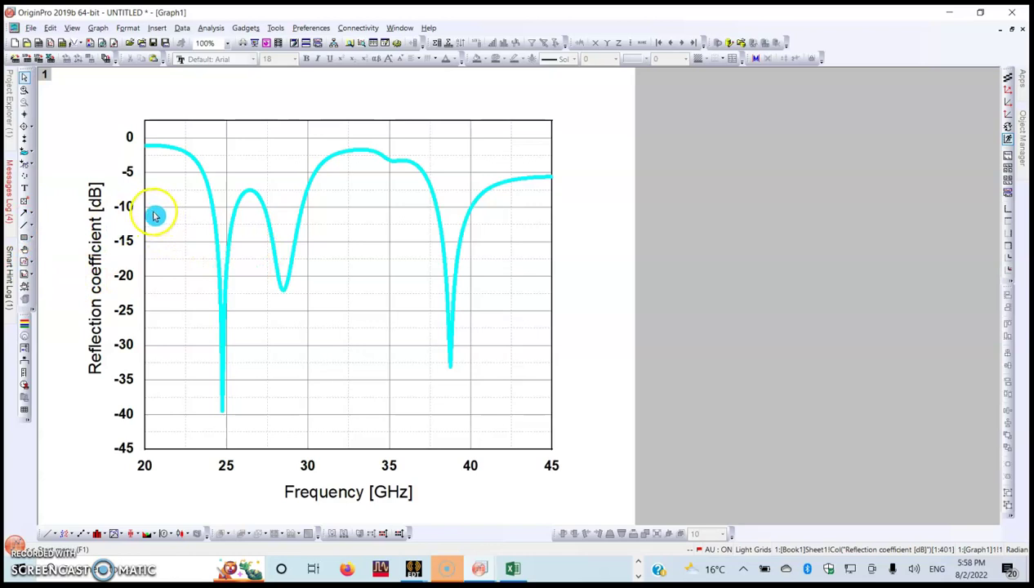
Draw a straight horizontal line at −10 dB across the plot.
left_click(25, 232)
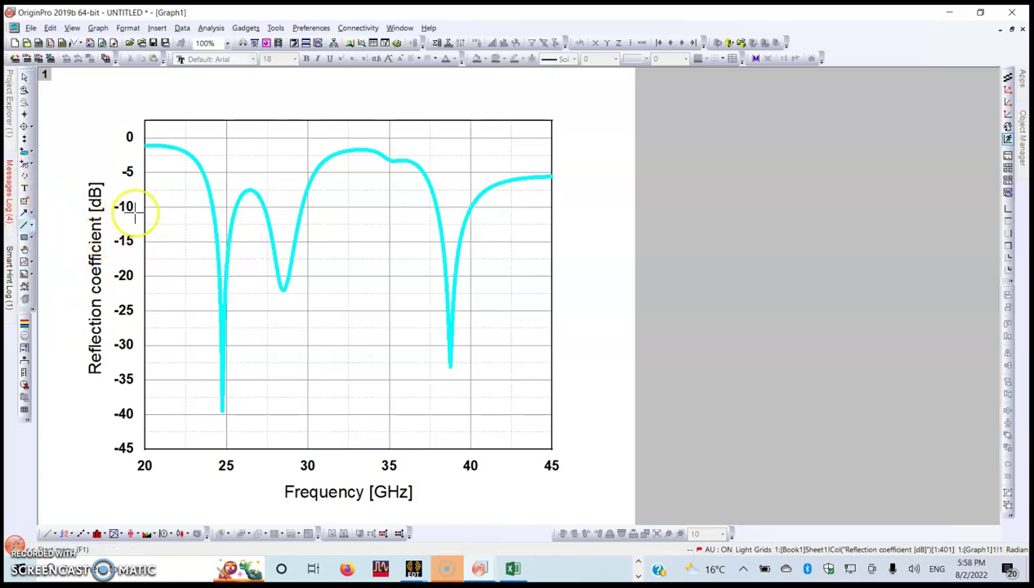
left_click_drag(139, 210, 149, 208)
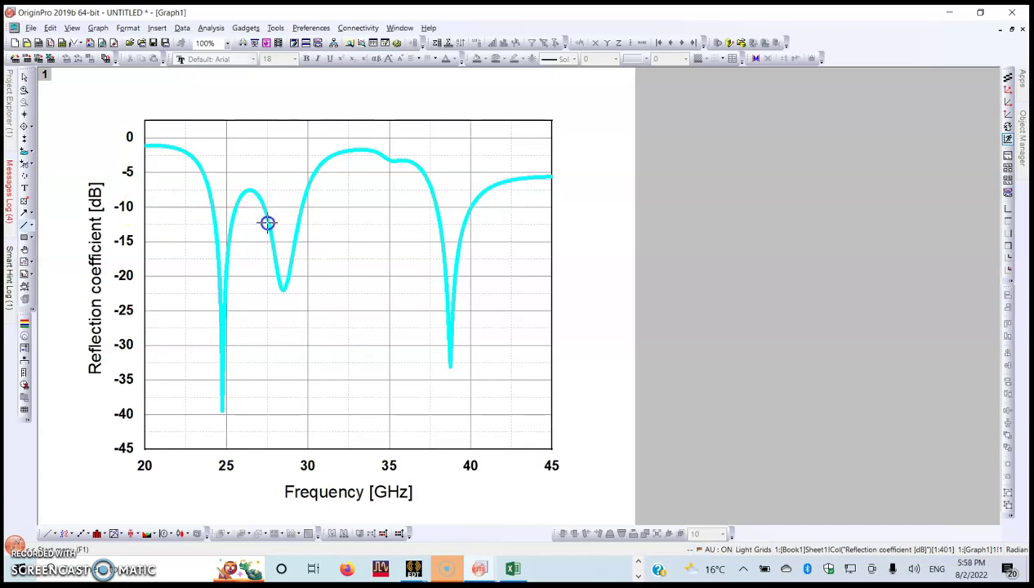
left_click(410, 223)
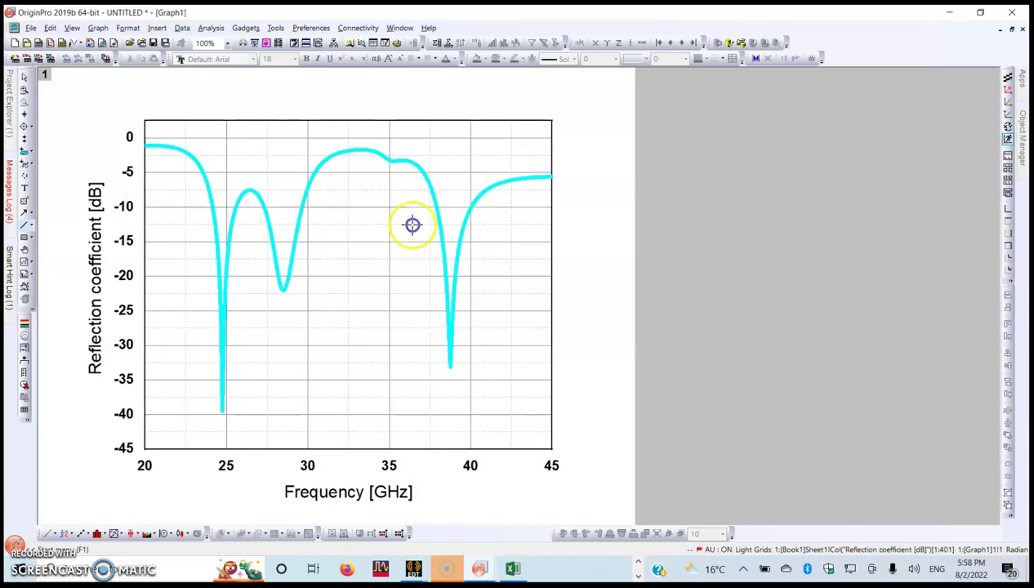
left_click(552, 219)
mouse_move(552, 219)
left_mouse_down()
mouse_move(417, 205)
mouse_move(205, 215)
mouse_move(221, 209)
mouse_move(330, 233)
mouse_move(295, 274)
mouse_move(291, 228)
mouse_move(268, 216)
mouse_move(131, 215)
mouse_move(320, 215)
left_mouse_up()
Set the −10 dB reference line's colour to Blue.
double_click(365, 211)
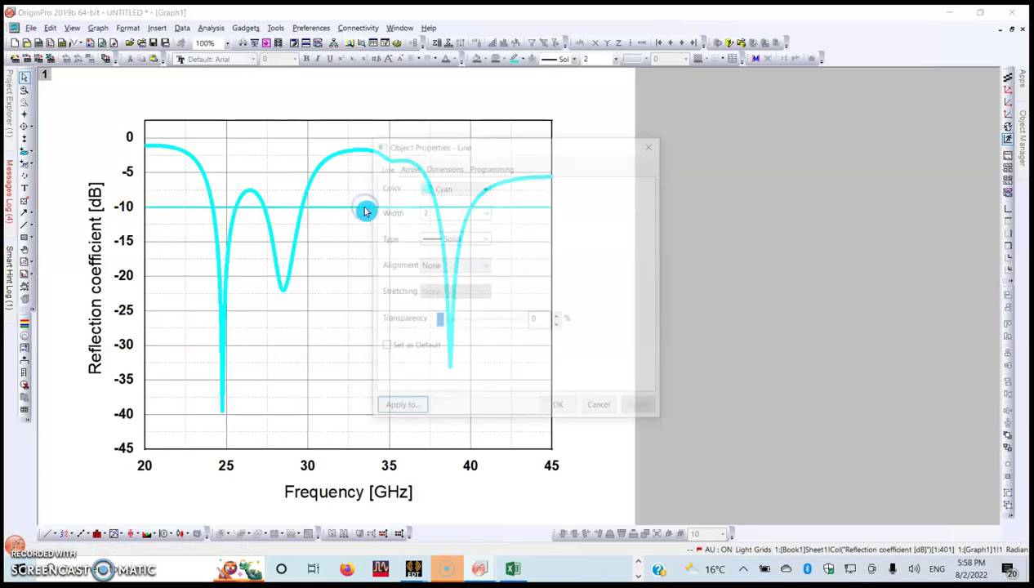
left_click(470, 193)
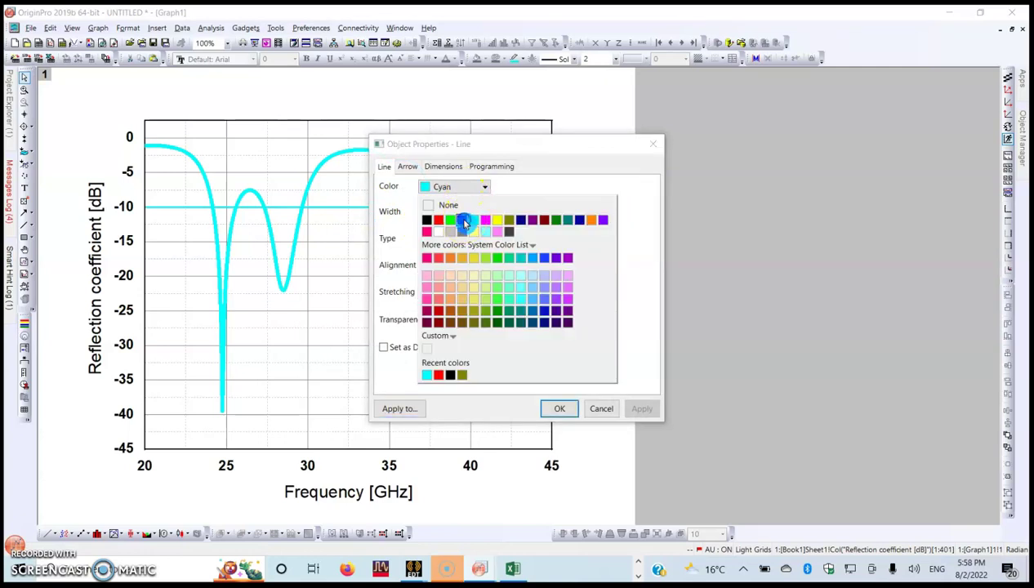
left_click(461, 219)
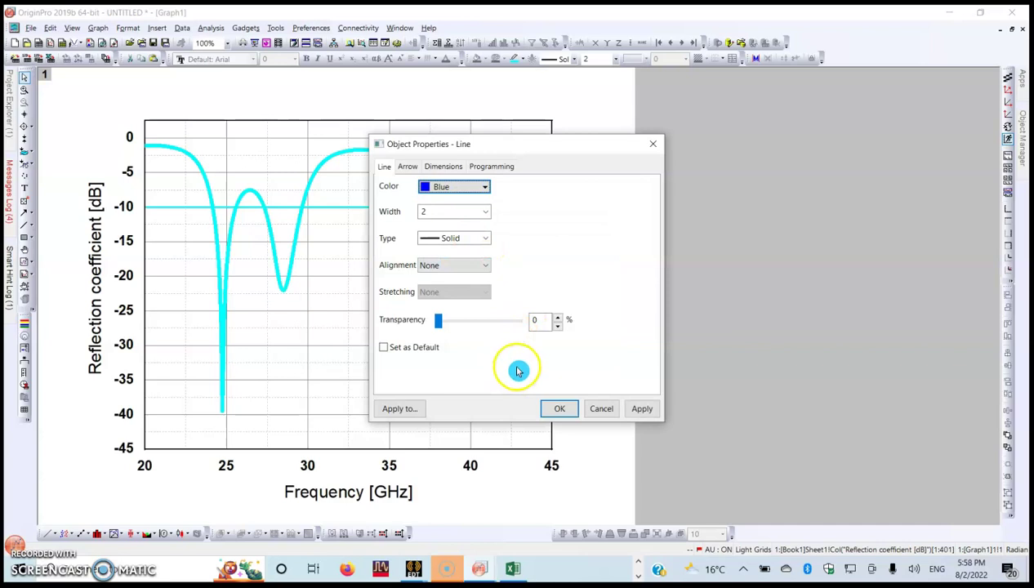
left_click(644, 408)
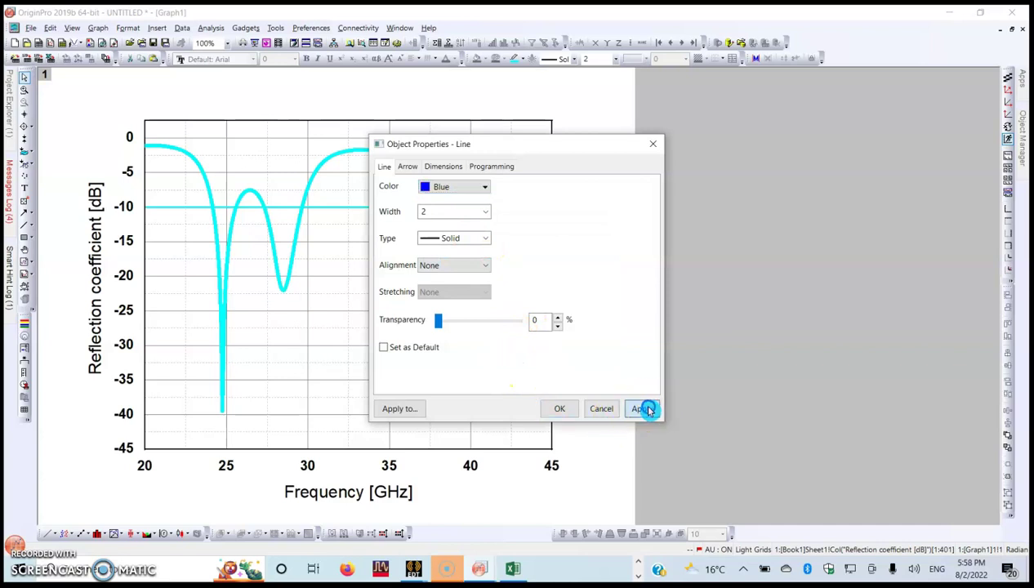
left_click(555, 409)
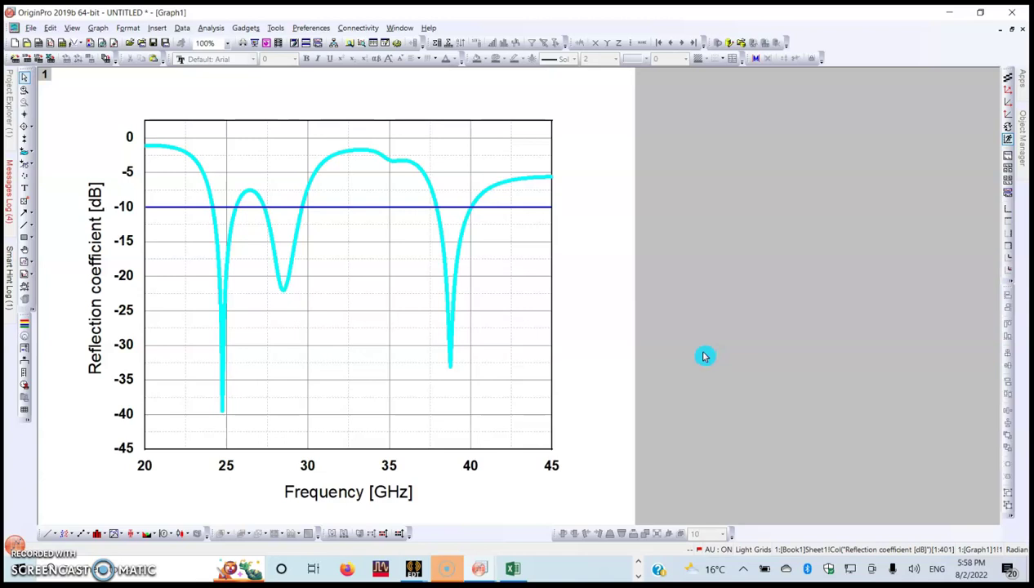
key("alt+Tab")
key("alt+Tab")
key("alt+Tab")
key("alt+Tab")
key("alt+Tab")
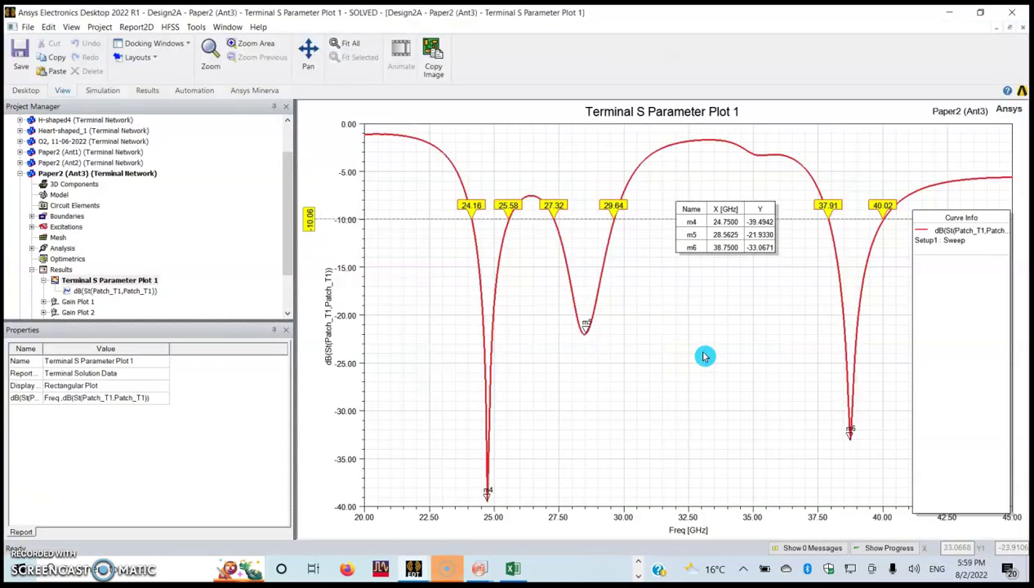
key("alt+Tab")
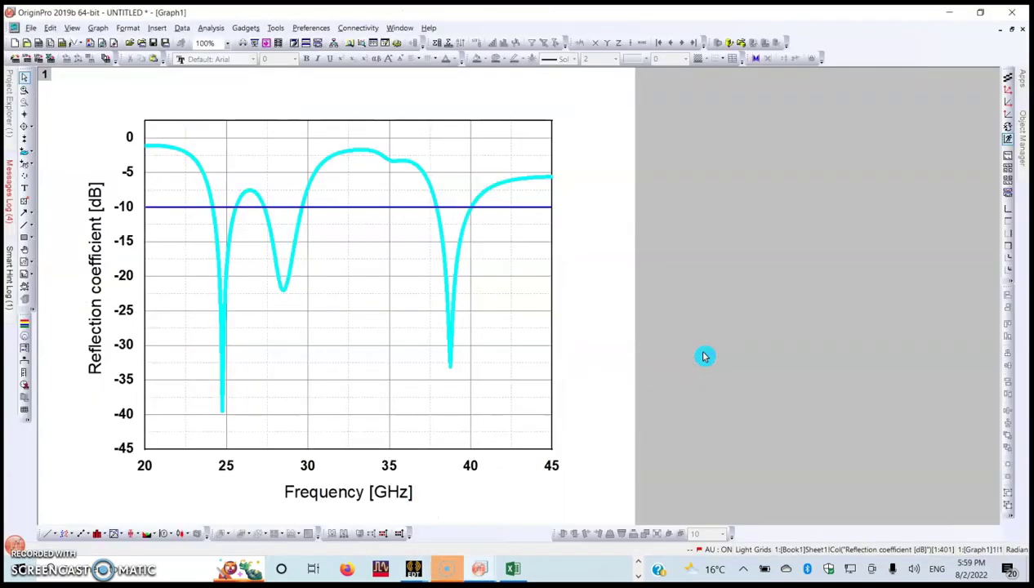